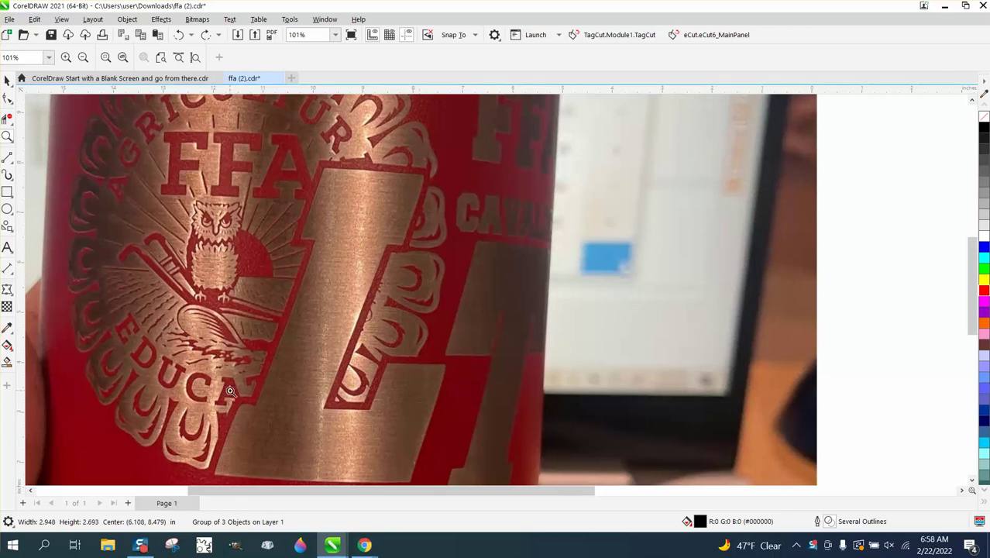
Move the group with the FFA, CAVALIERS and LT lettering 4 inches to the right, away from the emblem
{"action": "scroll", "coordinate": [286, 377], "scroll_direction": "down", "scroll_amount": 5}
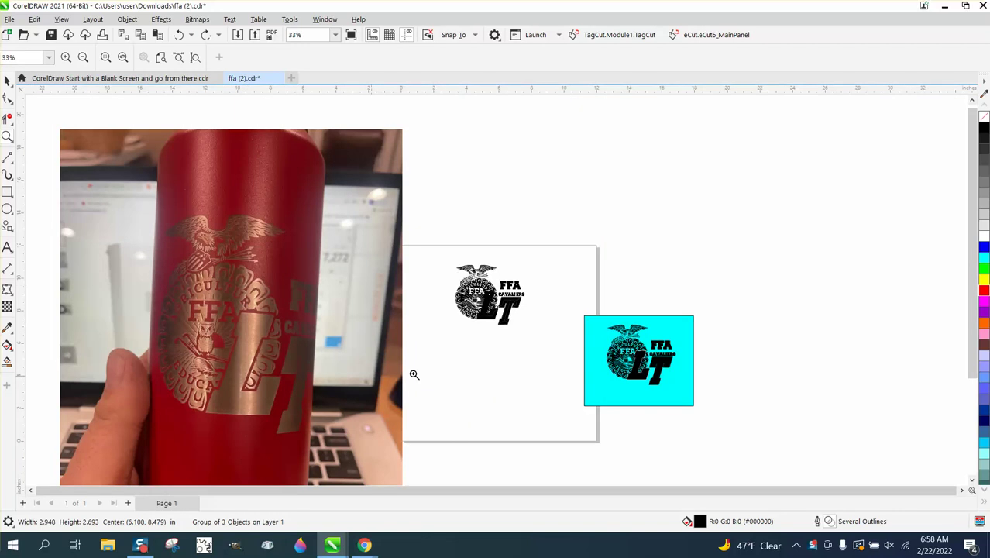
{"action": "left_click_drag", "start_coordinate": [457, 256], "coordinate": [615, 351]}
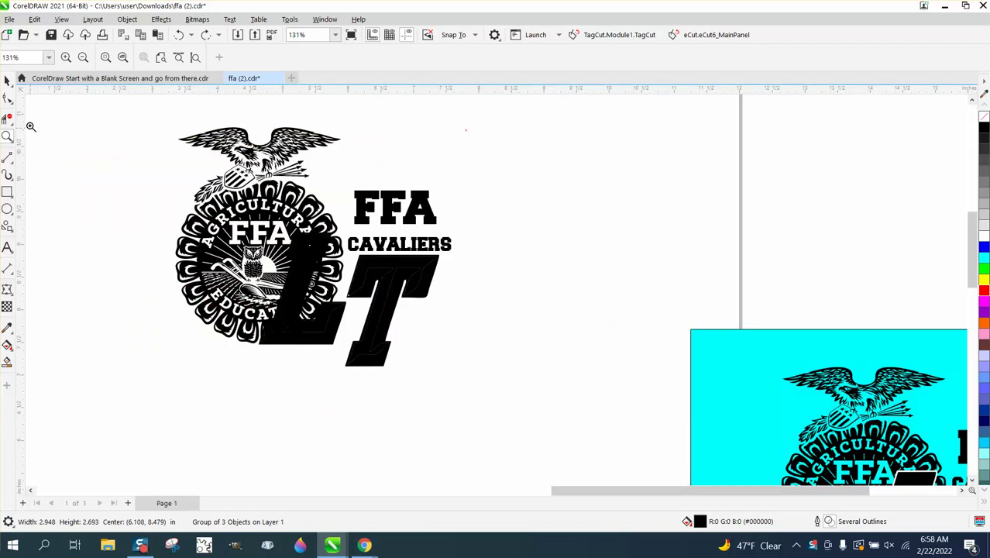
{"action": "left_click", "coordinate": [7, 80]}
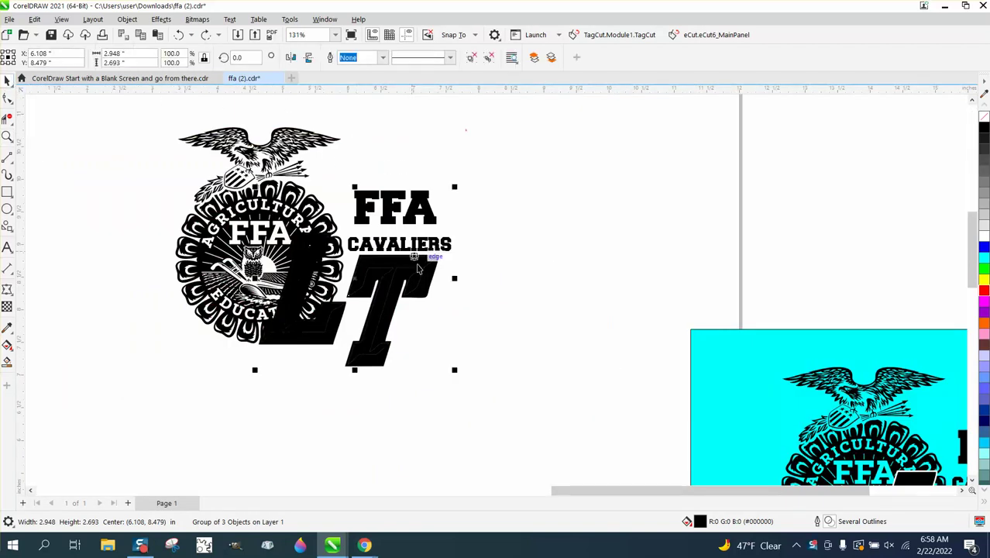
{"action": "left_click", "coordinate": [453, 279]}
{"action": "left_click", "coordinate": [447, 265]}
{"action": "key", "text": "ctrl+z"}
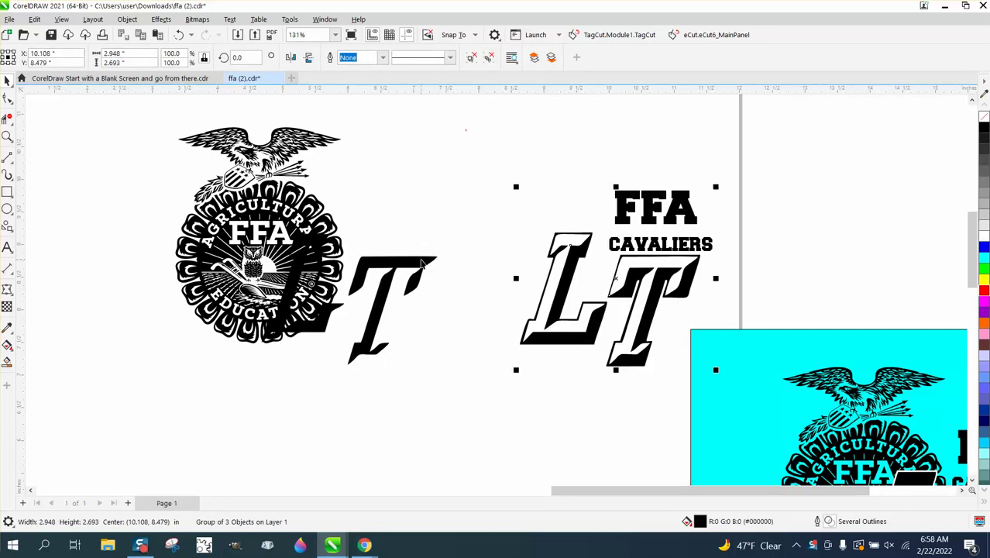
Shift the black T and L shapes left beside the emblem 4 inches right, onto the moved lettering
{"action": "left_click", "coordinate": [426, 264]}
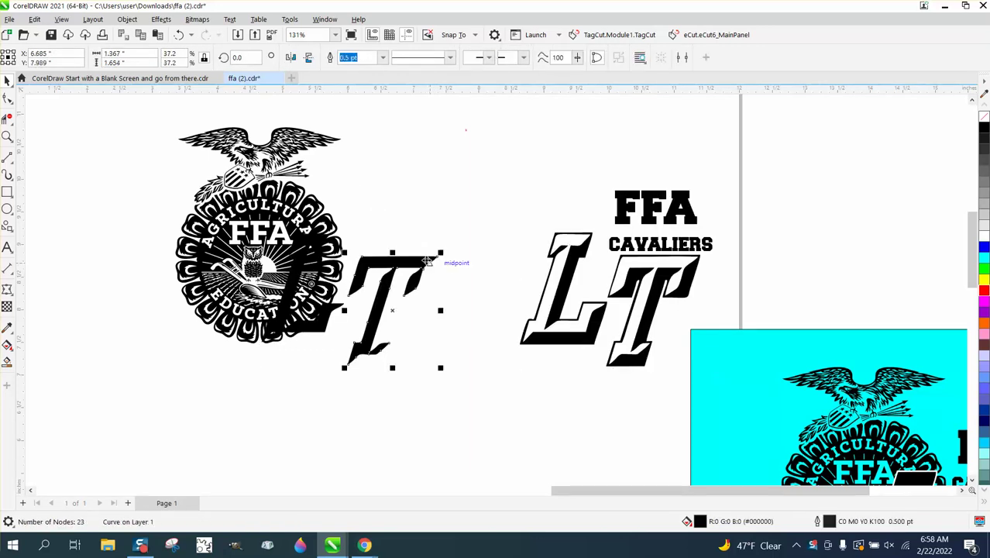
{"action": "key", "text": "ctrl+r"}
{"action": "left_click", "coordinate": [318, 330]}
{"action": "key", "text": "ctrl+r"}
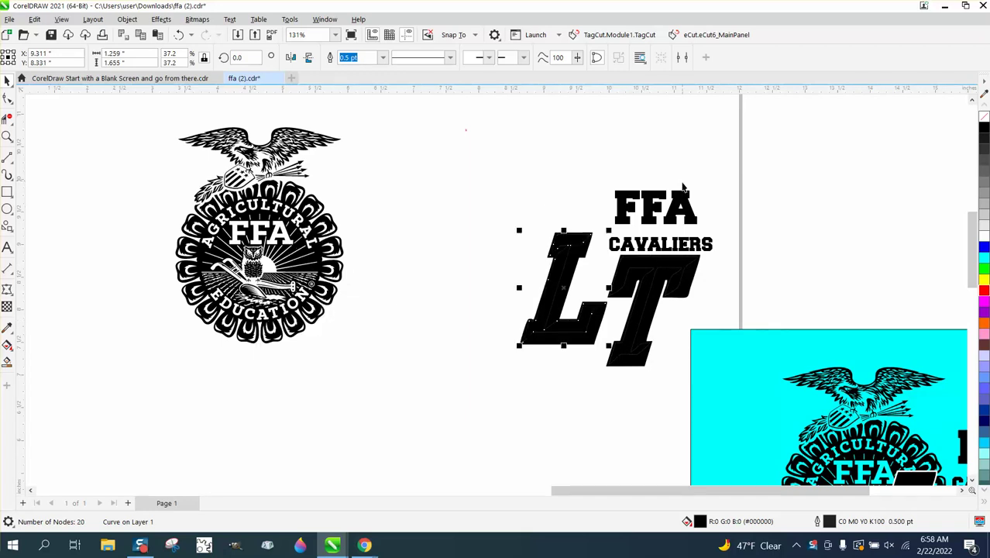
Ungroup the moved FFA, CAVALIERS and LT lettering
{"action": "left_click", "coordinate": [659, 208]}
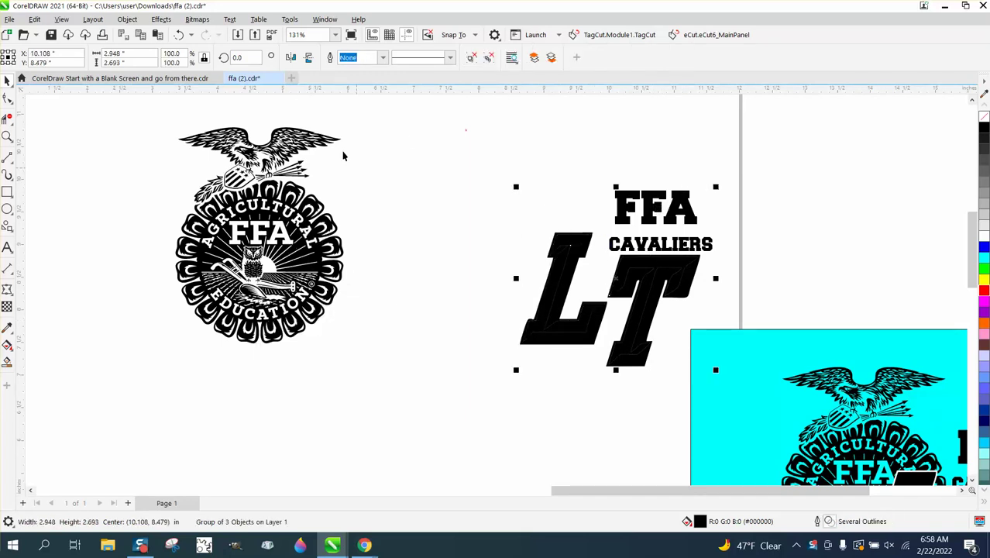
{"action": "left_click", "coordinate": [128, 21]}
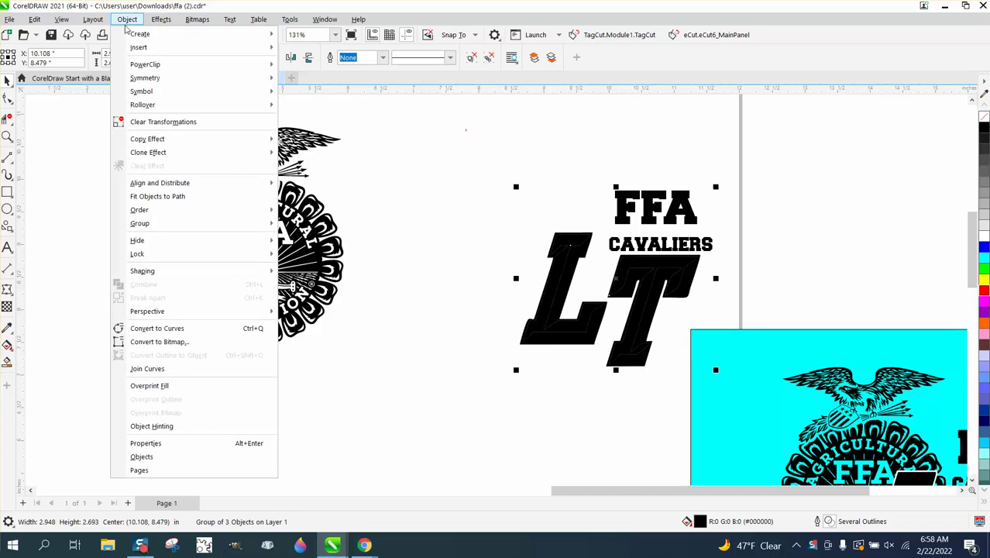
{"action": "mouse_move", "coordinate": [241, 229]}
{"action": "left_click", "coordinate": [310, 238]}
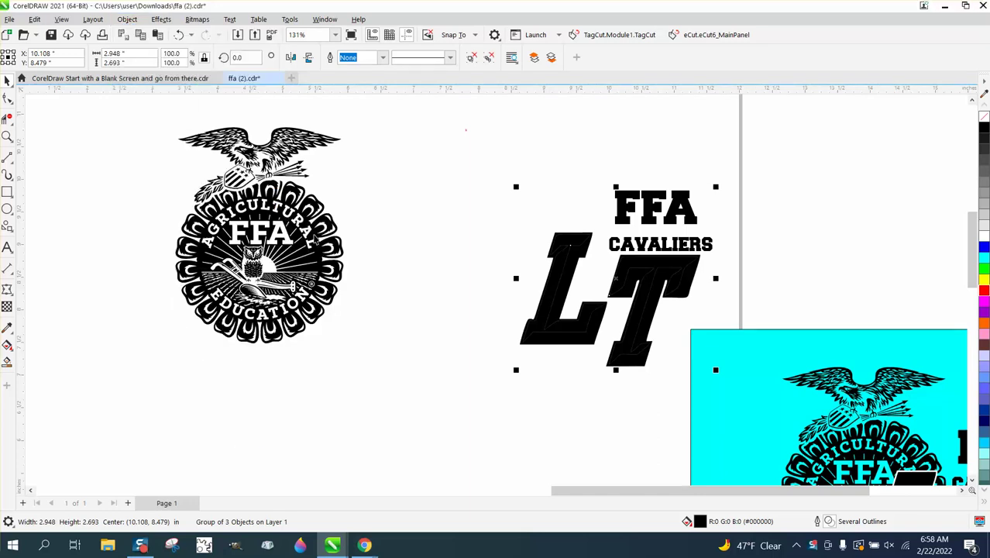
{"action": "left_click", "coordinate": [394, 171]}
Move the FFA text and the CAVALIERS text 4 inches left, back beside the emblem
{"action": "left_click", "coordinate": [626, 198]}
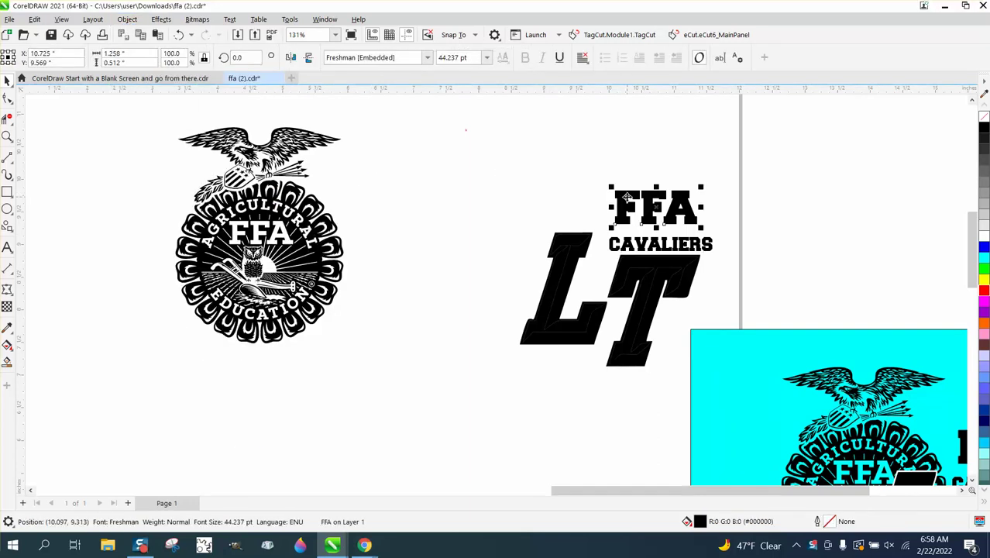
{"action": "key", "text": "Left"}
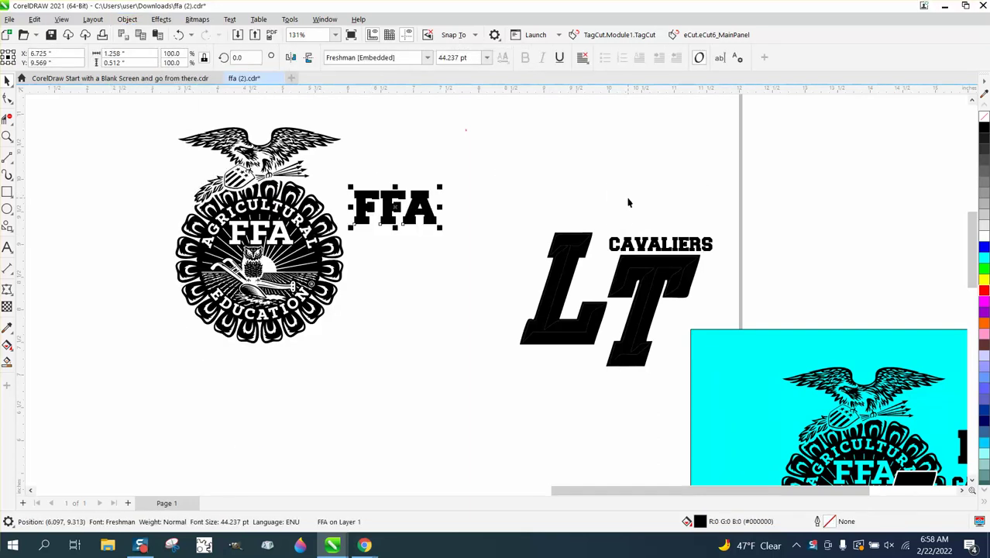
{"action": "left_click", "coordinate": [637, 250]}
{"action": "left_click", "coordinate": [644, 253]}
{"action": "key", "text": "Left"}
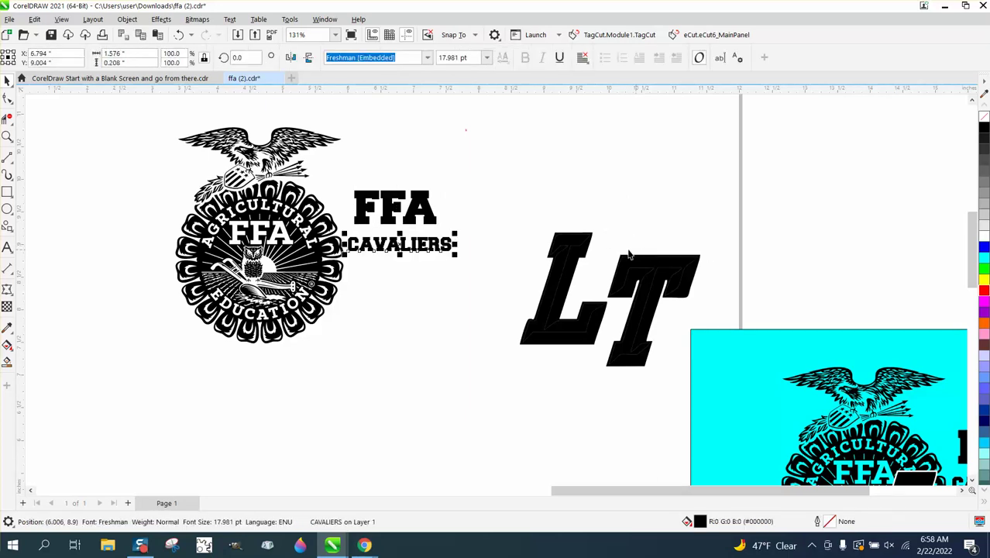
Shift the cyan rectangle to the right and draw a rectangle about 3.19 by 2.81 inches around the LT letters
{"action": "left_click_drag", "start_coordinate": [500, 201], "coordinate": [729, 392]}
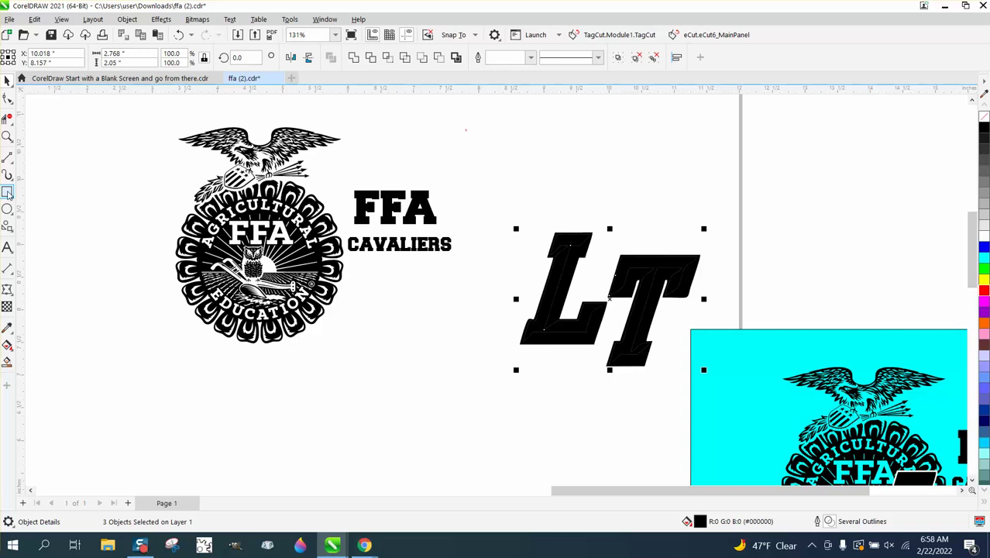
{"action": "left_click", "coordinate": [742, 341]}
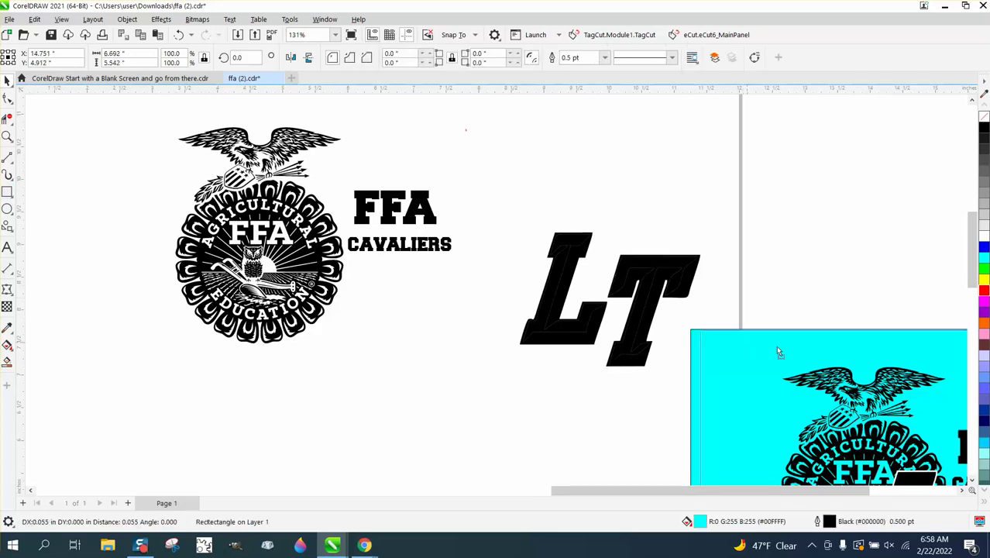
{"action": "left_click_drag", "start_coordinate": [869, 349], "coordinate": [989, 354]}
{"action": "left_click", "coordinate": [9, 193]}
{"action": "left_click_drag", "start_coordinate": [494, 211], "coordinate": [709, 400]}
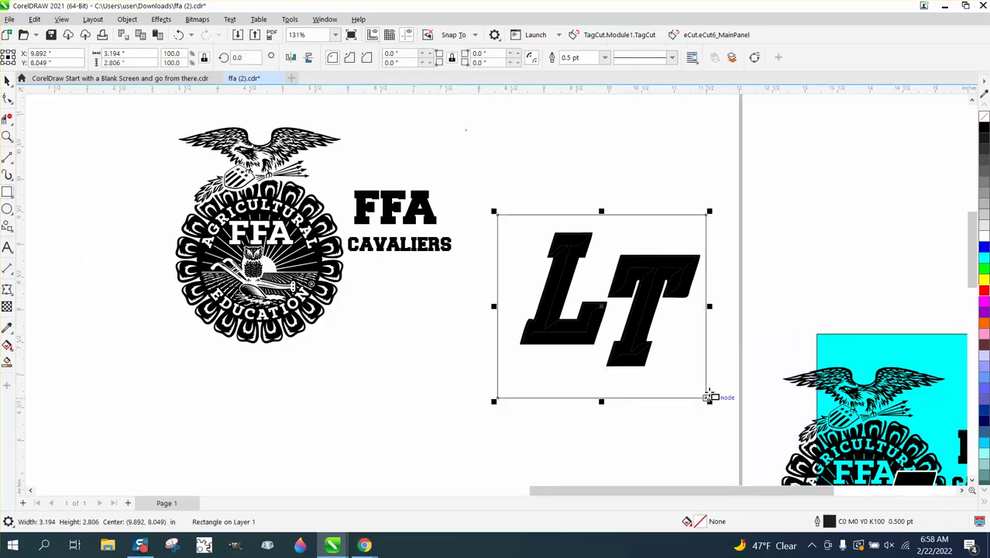
Smart-fill the area between the rectangle and the LT letters with blue and move the new shape up 4 inches
{"action": "left_click", "coordinate": [7, 361]}
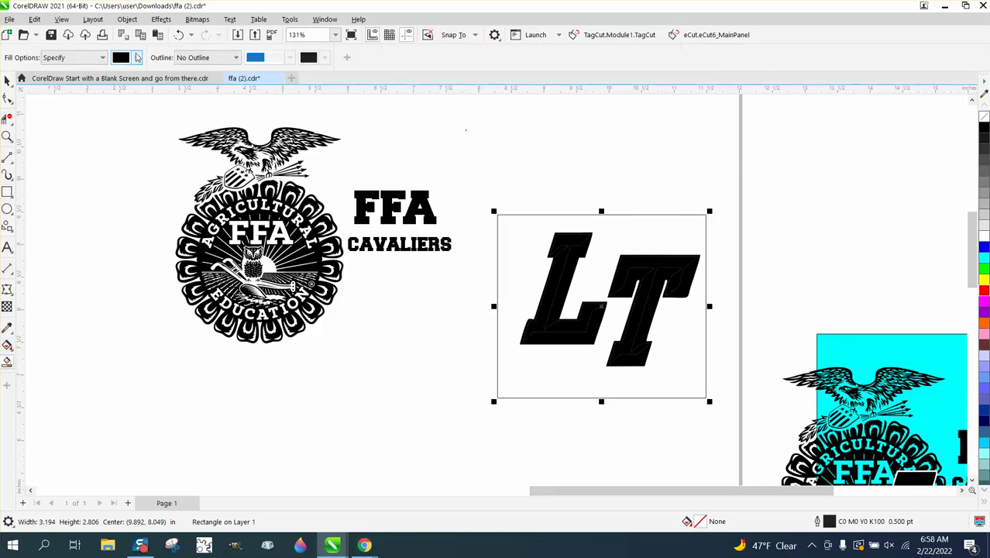
{"action": "left_click", "coordinate": [137, 58]}
{"action": "left_click", "coordinate": [174, 133]}
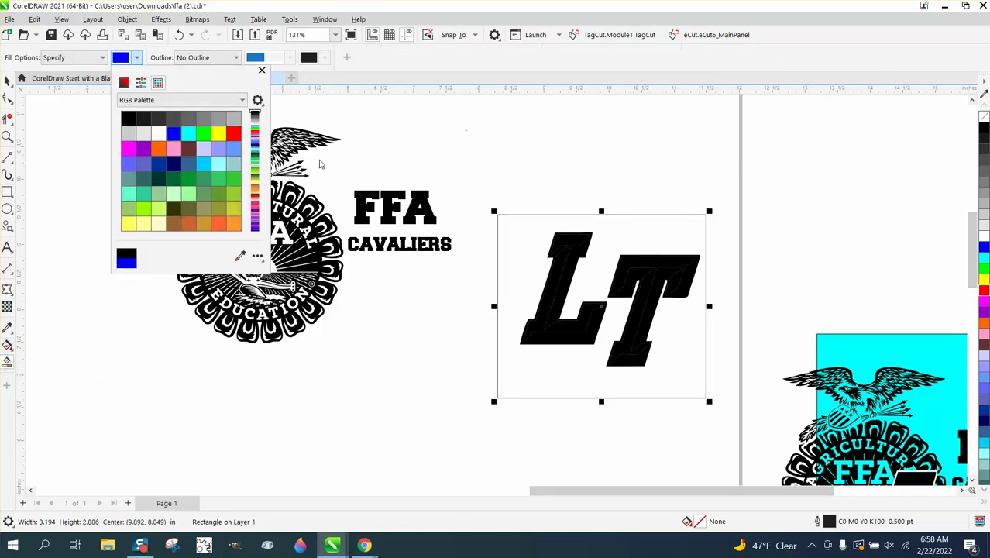
{"action": "left_click", "coordinate": [531, 227]}
{"action": "left_click", "coordinate": [533, 224]}
{"action": "scroll", "coordinate": [527, 219], "scroll_direction": "down", "scroll_amount": 1}
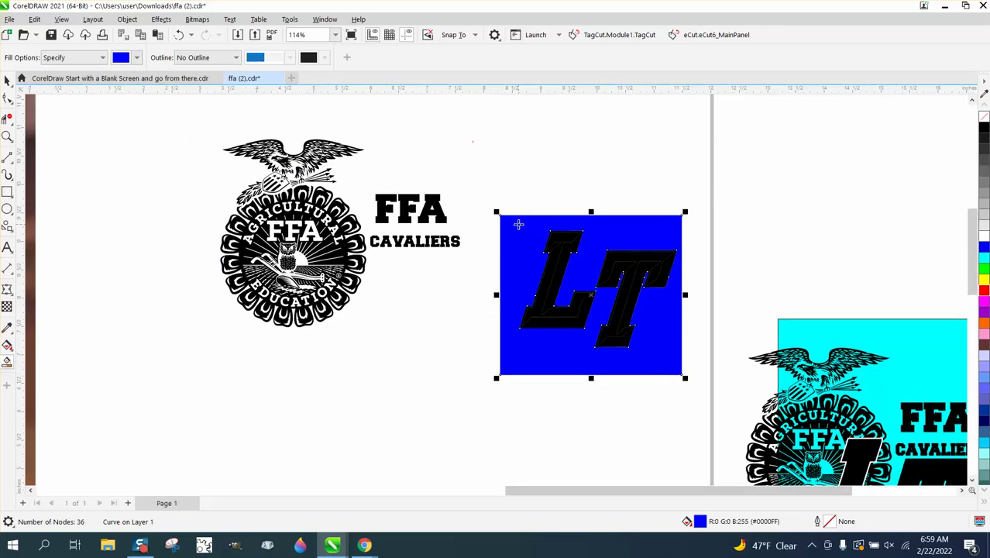
{"action": "key", "text": "Up"}
Remove the blue shape's fill and give it a black outline
{"action": "scroll", "coordinate": [520, 283], "scroll_direction": "down", "scroll_amount": 2}
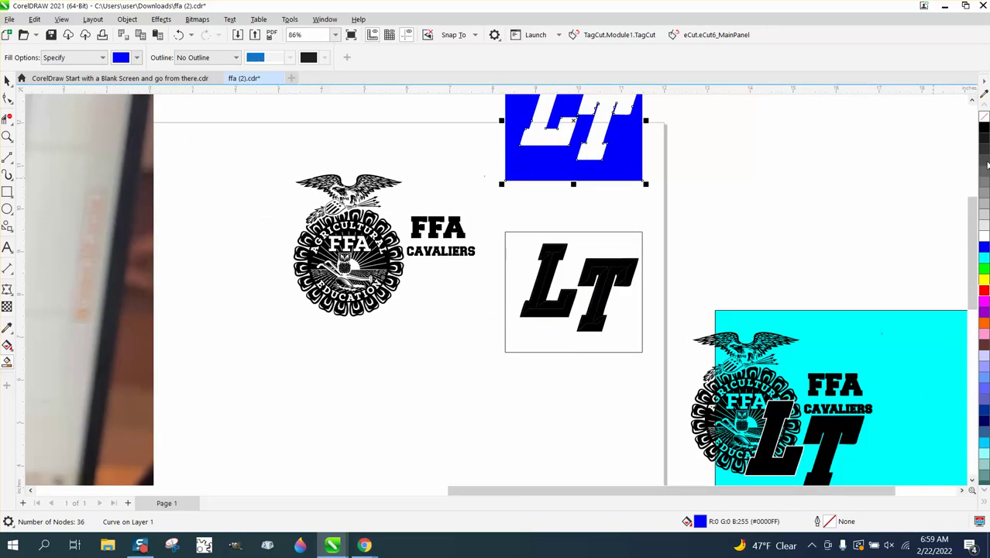
{"action": "left_click", "coordinate": [984, 116]}
{"action": "right_click", "coordinate": [985, 127]}
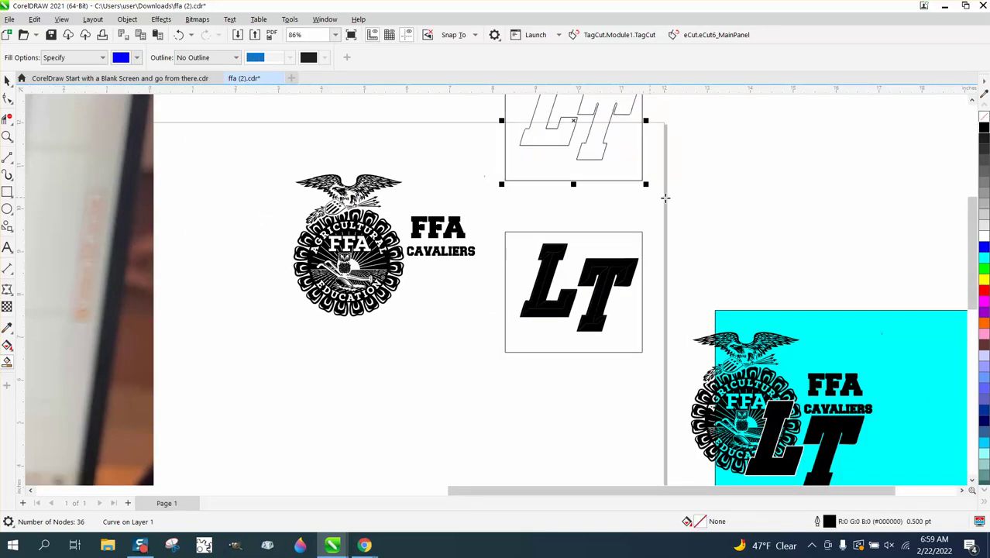
{"action": "left_click_drag", "start_coordinate": [972, 248], "coordinate": [971, 217]}
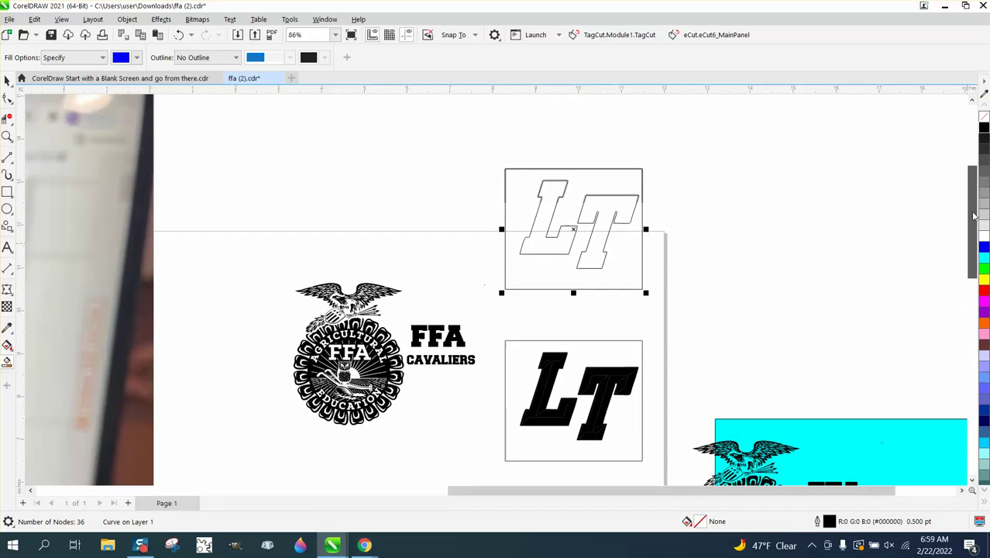
Break the outlined LT shape apart and delete its outer rectangle, leaving only the letter outlines
{"action": "left_click", "coordinate": [127, 18]}
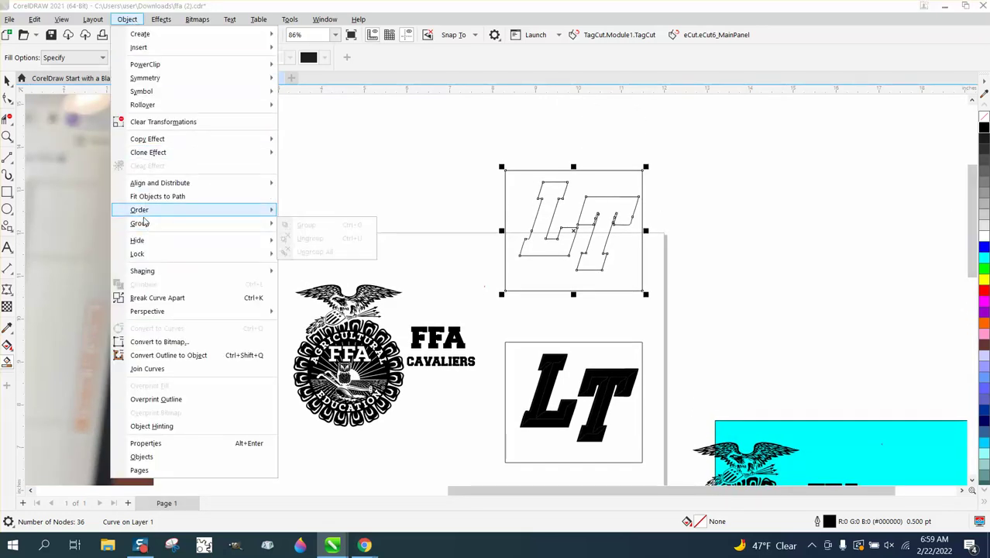
{"action": "left_click", "coordinate": [367, 209]}
{"action": "left_click", "coordinate": [367, 209]}
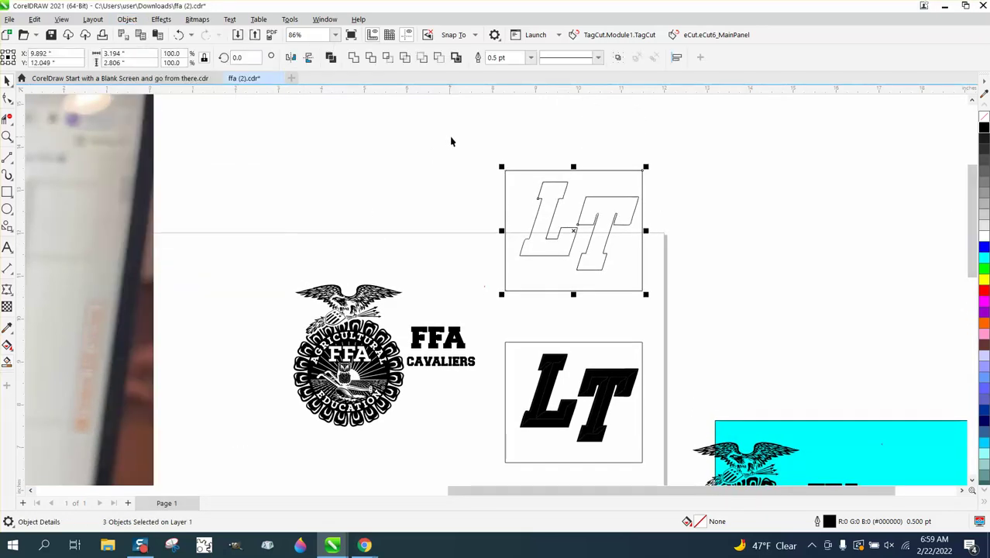
{"action": "left_click", "coordinate": [522, 170]}
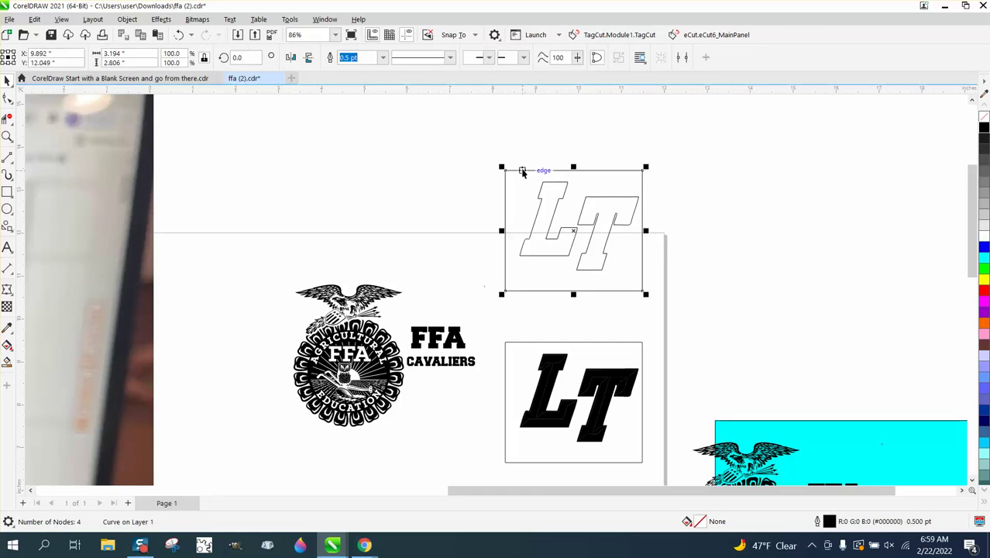
{"action": "key", "text": "Delete"}
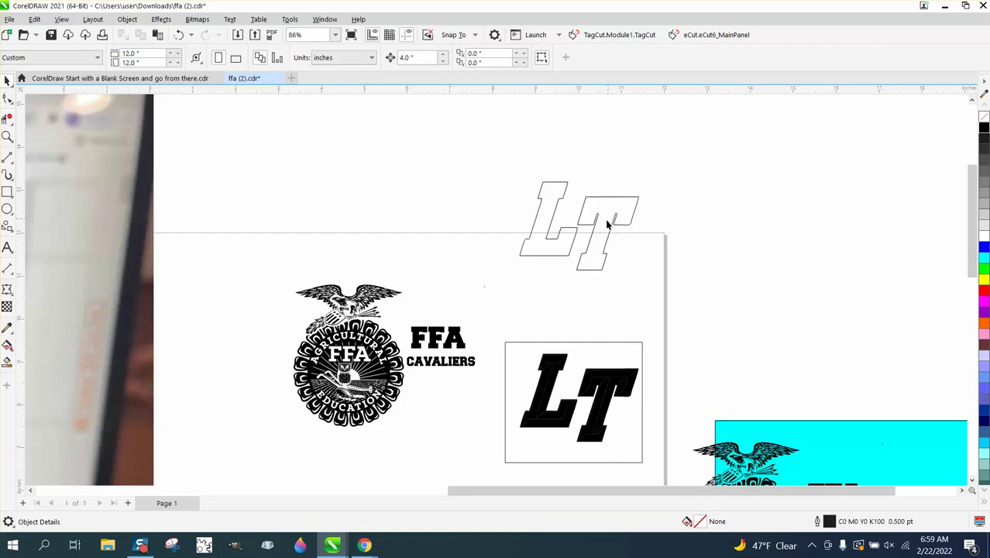
Smart-fill the T outline with black
{"action": "left_click", "coordinate": [12, 365]}
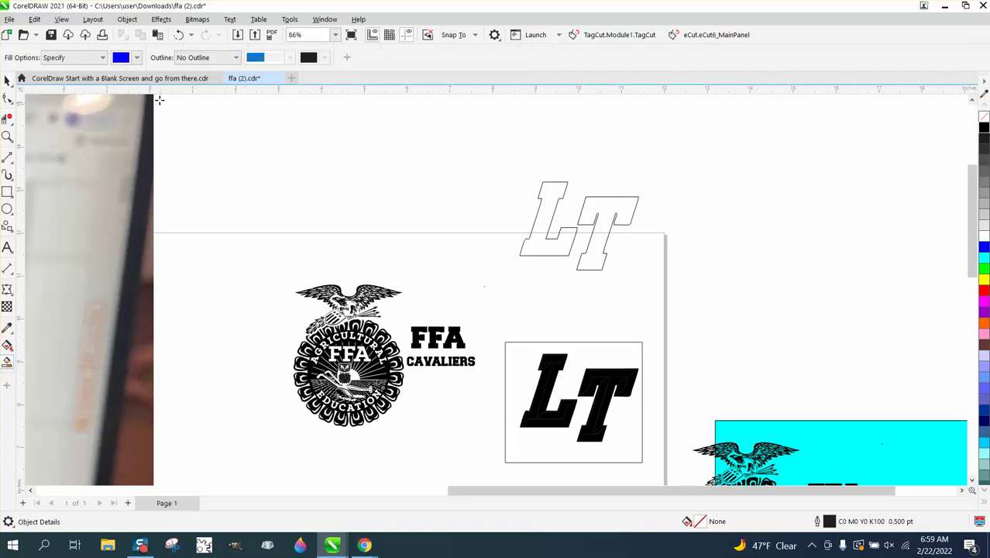
{"action": "left_click", "coordinate": [137, 57]}
{"action": "left_click", "coordinate": [128, 117]}
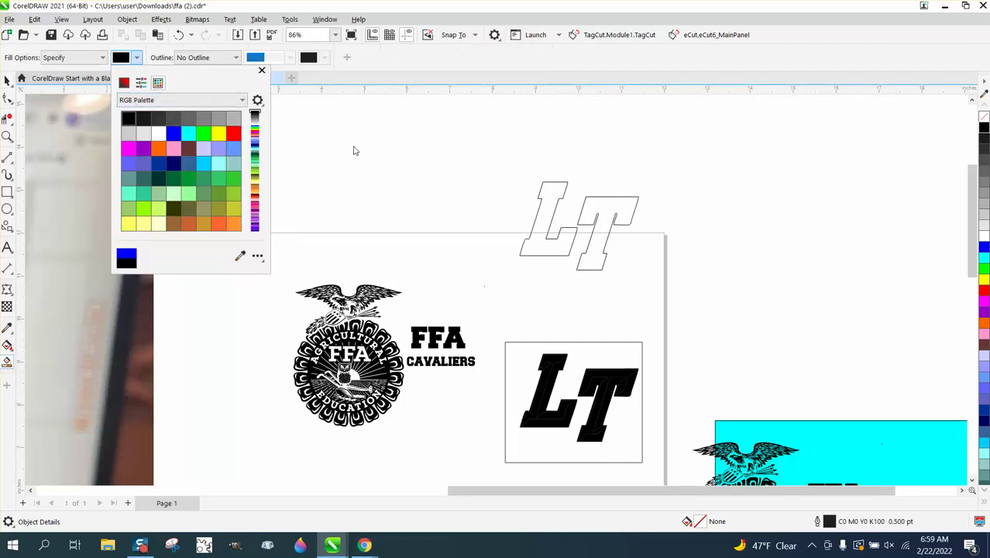
{"action": "left_click", "coordinate": [617, 205]}
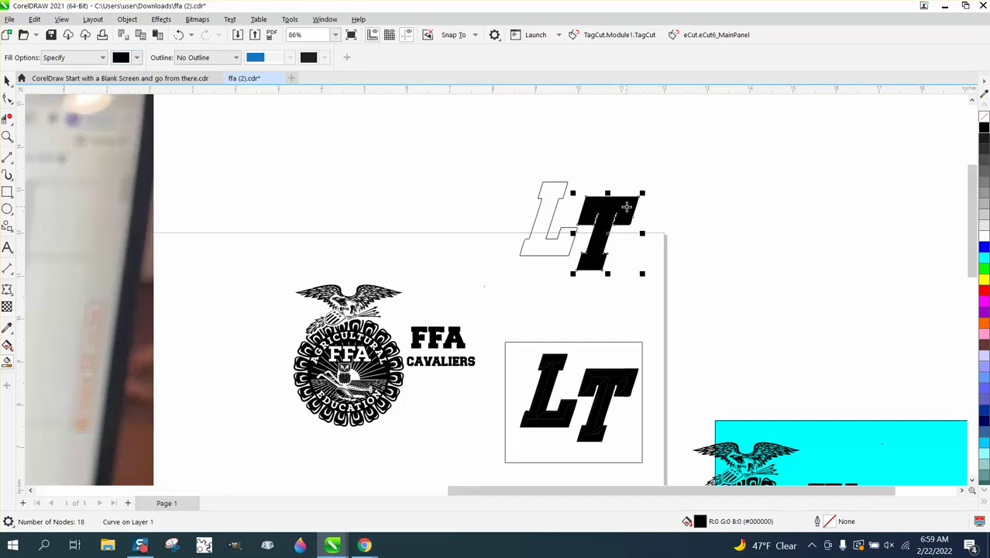
Move the black T 4 inches down and 4 inches left, under the CAVALIERS text
{"action": "key", "text": "shift+Down"}
{"action": "key", "text": "shift+Down"}
{"action": "key", "text": "shift+Down"}
{"action": "key", "text": "shift+Down"}
{"action": "key", "text": "shift+Down"}
{"action": "key", "text": "shift+Down"}
{"action": "key", "text": "shift+Down"}
{"action": "key", "text": "shift+Down"}
{"action": "key", "text": "shift+Down"}
{"action": "key", "text": "shift+Down"}
{"action": "key", "text": "shift+Left"}
{"action": "key", "text": "shift+Left"}
{"action": "key", "text": "shift+Left"}
{"action": "key", "text": "shift+Left"}
{"action": "key", "text": "shift+Left"}
{"action": "key", "text": "shift+Left"}
{"action": "key", "text": "shift+Left"}
{"action": "key", "text": "shift+Left"}
{"action": "key", "text": "shift+Left"}
{"action": "key", "text": "shift+Left"}
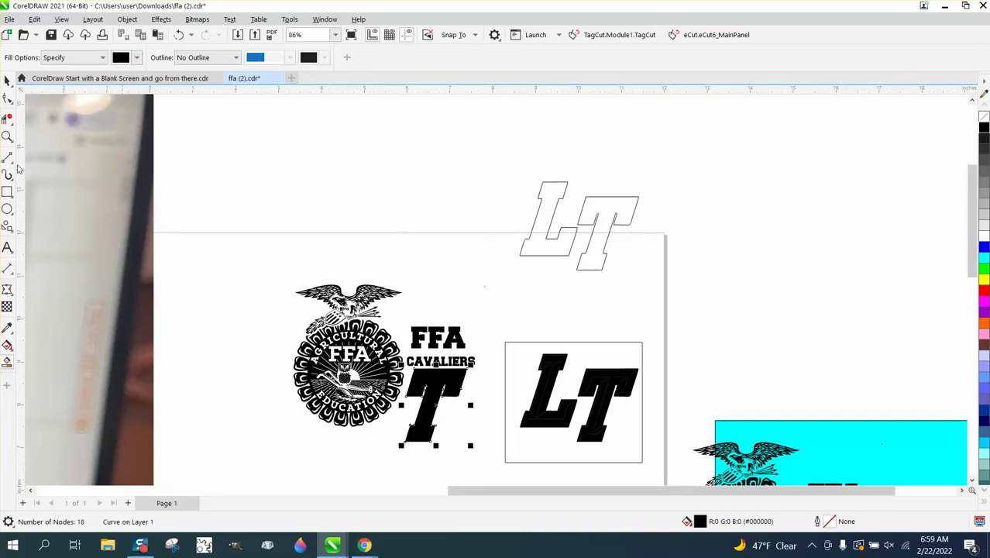
Convert the curved segment at the upper right of the L outline to a straight line with the Shape tool
{"action": "left_click", "coordinate": [7, 136]}
{"action": "left_click_drag", "start_coordinate": [516, 168], "coordinate": [624, 262]}
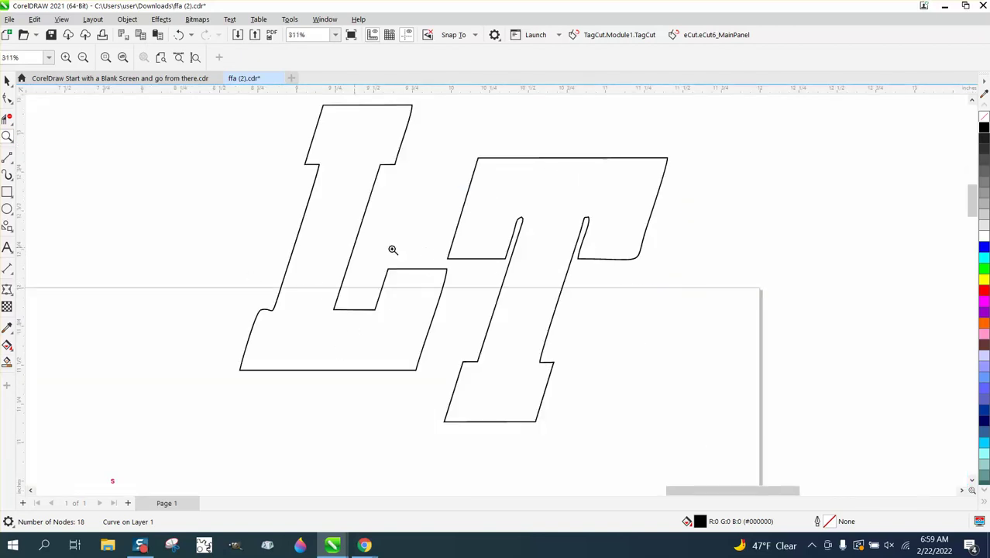
{"action": "scroll", "coordinate": [469, 254], "scroll_direction": "down", "scroll_amount": 1}
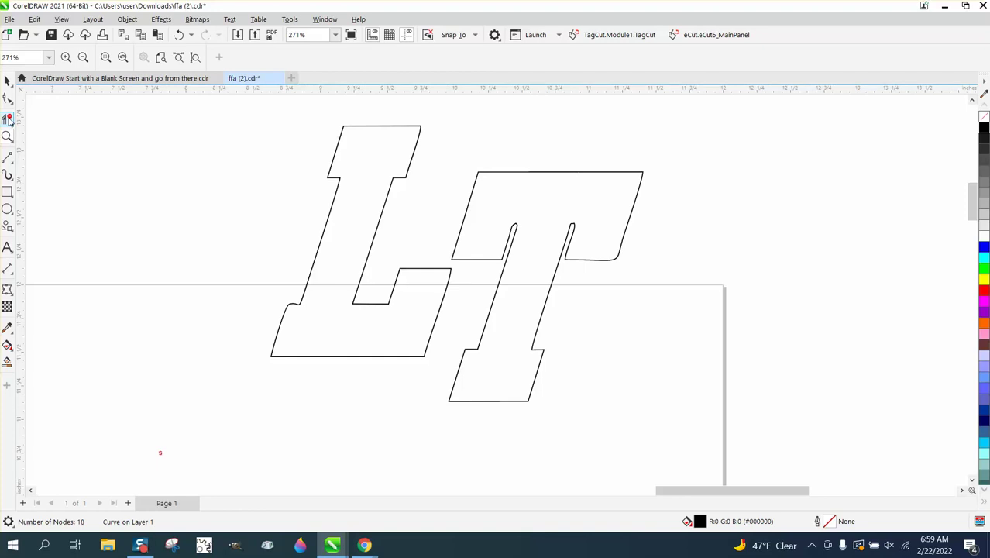
{"action": "left_click", "coordinate": [8, 98]}
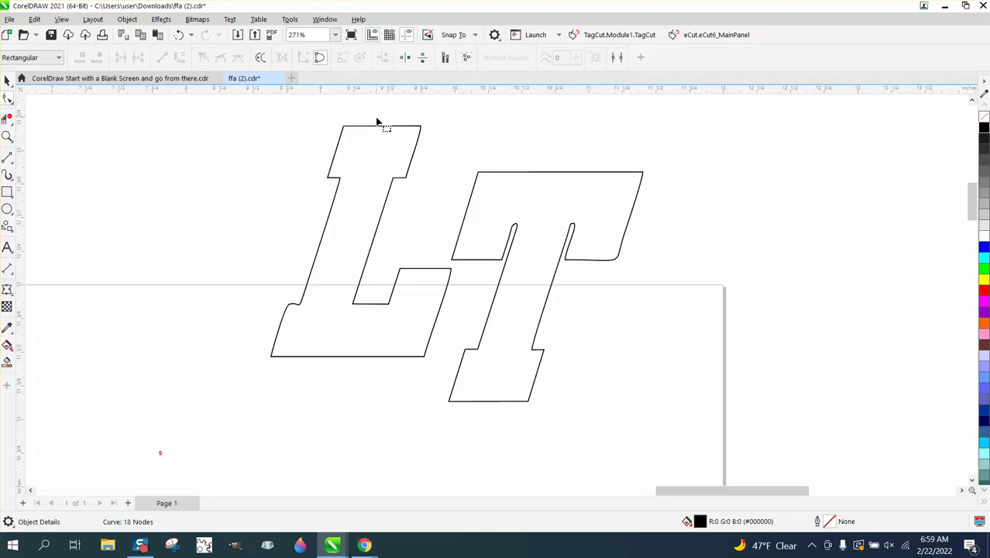
{"action": "left_click", "coordinate": [416, 152]}
{"action": "left_click", "coordinate": [428, 131]}
{"action": "right_click", "coordinate": [409, 180]}
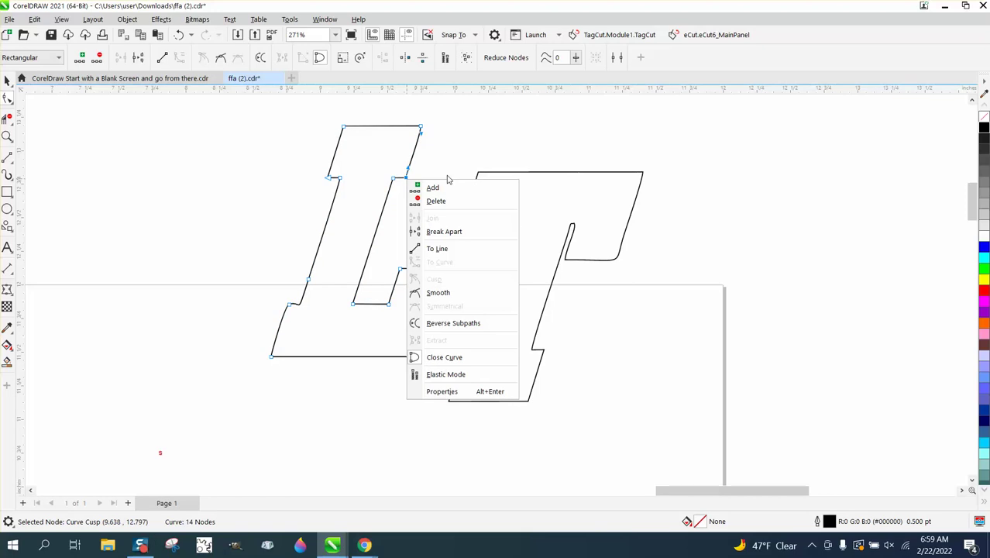
{"action": "left_click", "coordinate": [435, 245]}
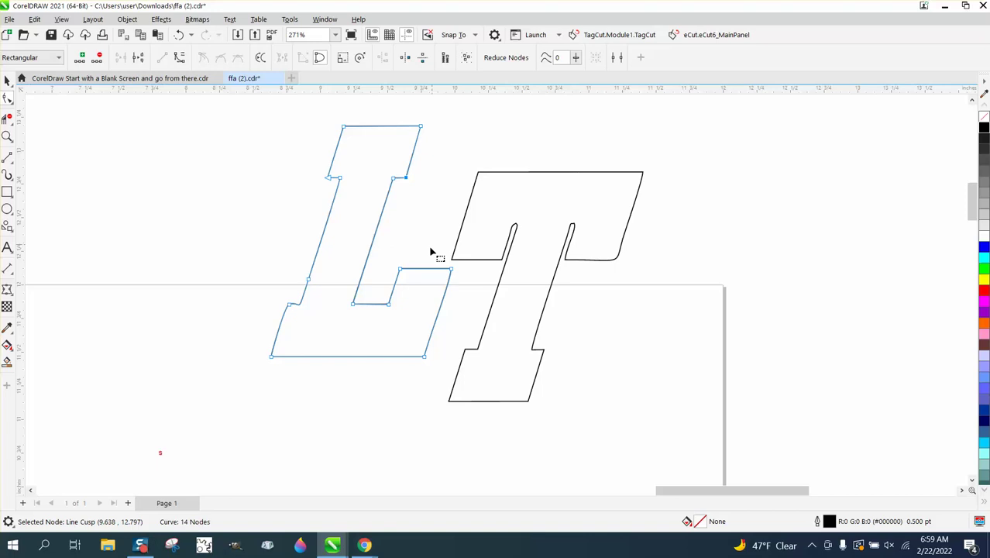
Convert the right edge of the L's foot to a straight line
{"action": "left_click", "coordinate": [446, 364]}
{"action": "left_click_drag", "start_coordinate": [406, 264], "coordinate": [454, 381]}
{"action": "right_click", "coordinate": [425, 358]}
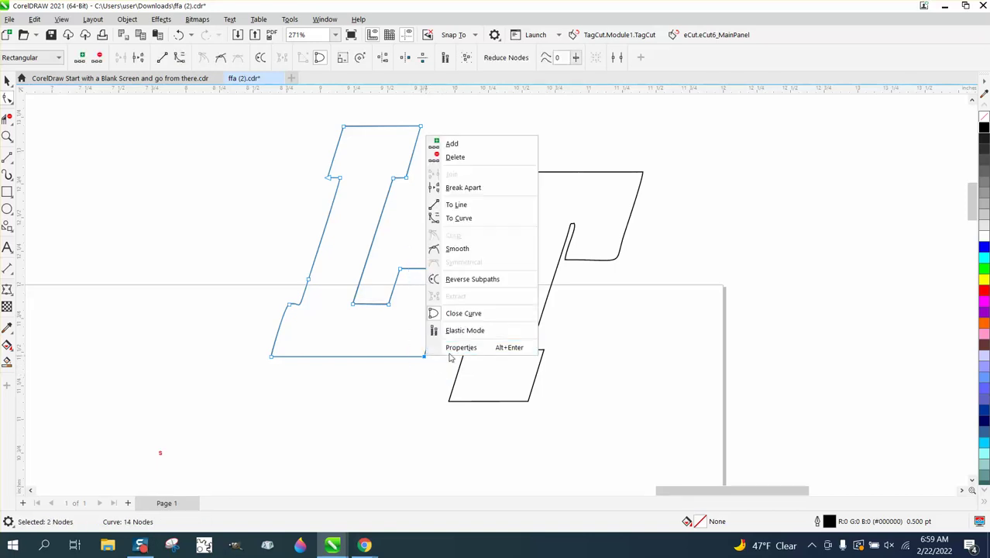
{"action": "left_click", "coordinate": [459, 207]}
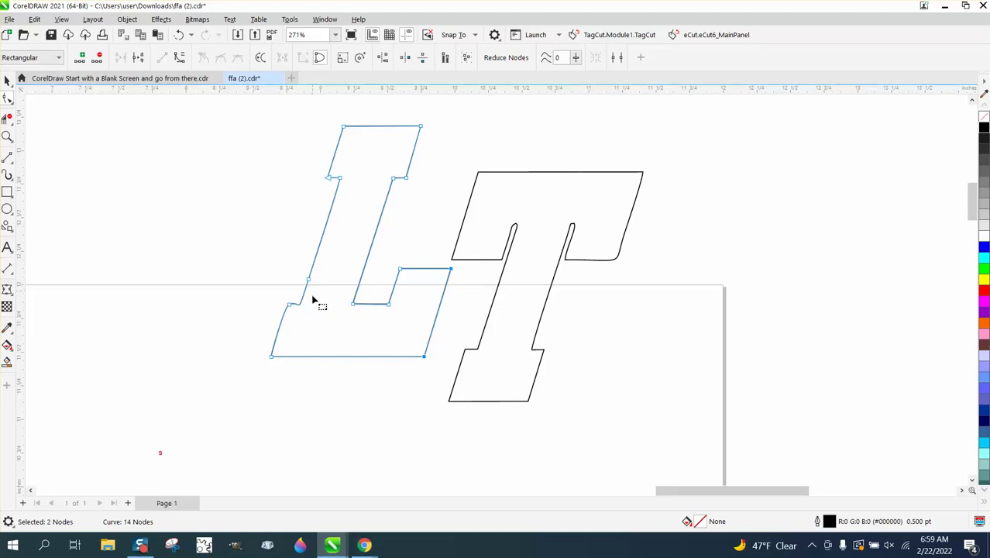
Add a node at the inner corner of the notch on the L's left side and convert the notch and the edge below it to straight lines
{"action": "left_click", "coordinate": [7, 137]}
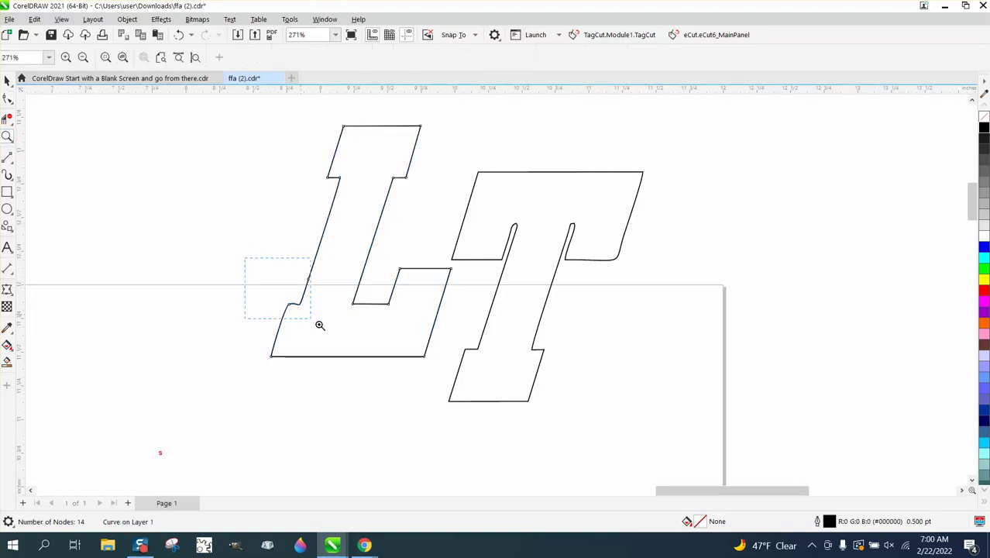
{"action": "left_click_drag", "start_coordinate": [249, 270], "coordinate": [409, 348]}
{"action": "left_click", "coordinate": [8, 99]}
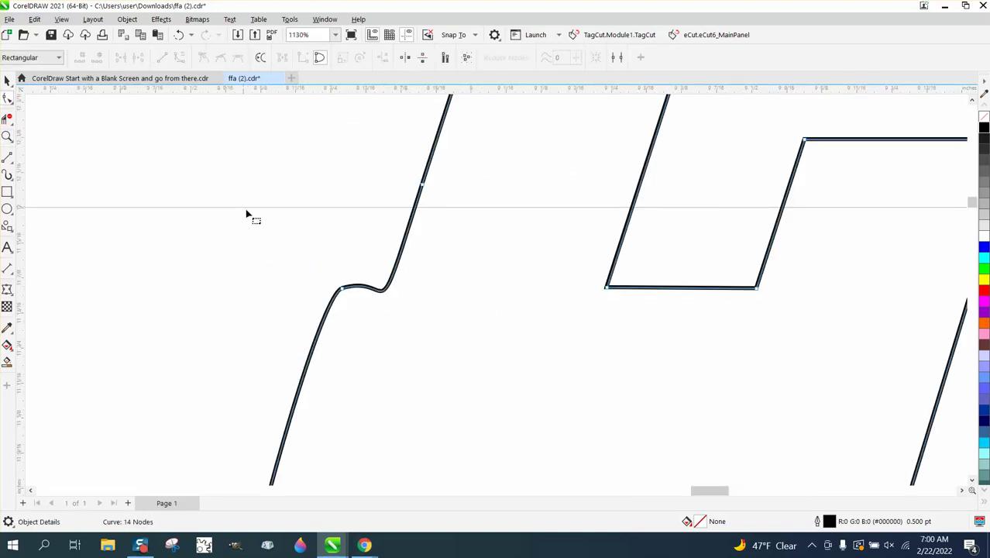
{"action": "left_click", "coordinate": [382, 291]}
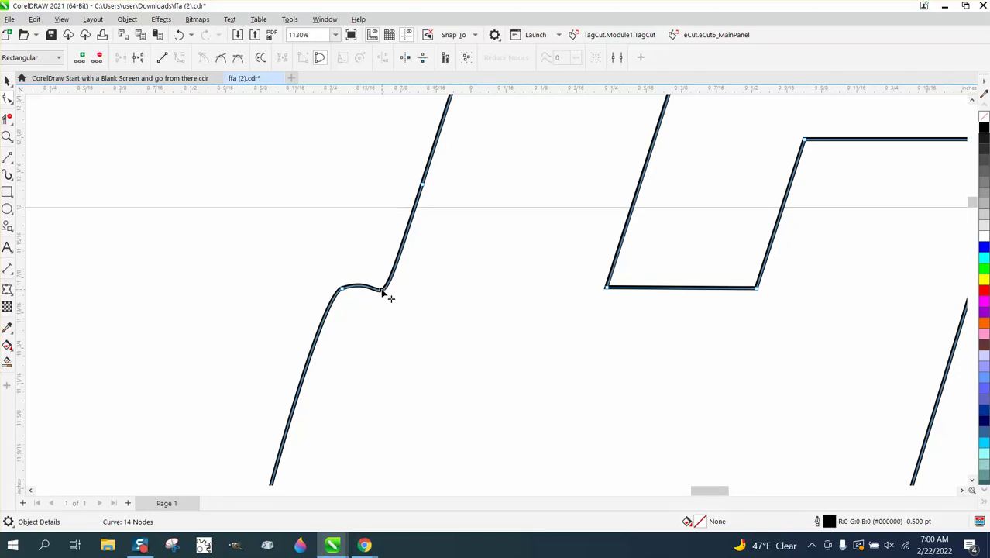
{"action": "left_click", "coordinate": [392, 307]}
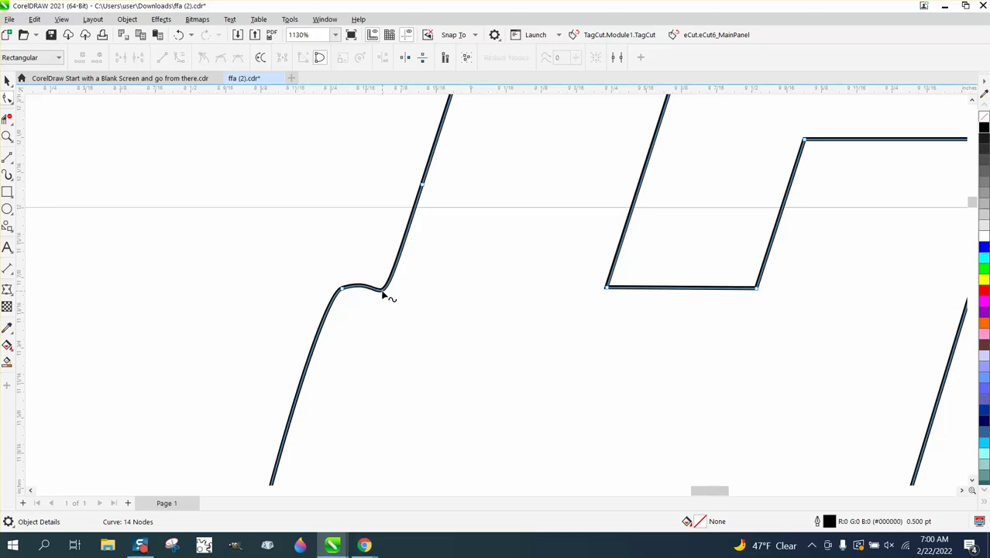
{"action": "double_click", "coordinate": [383, 291]}
{"action": "left_click_drag", "start_coordinate": [327, 264], "coordinate": [397, 321]}
{"action": "right_click", "coordinate": [385, 292]}
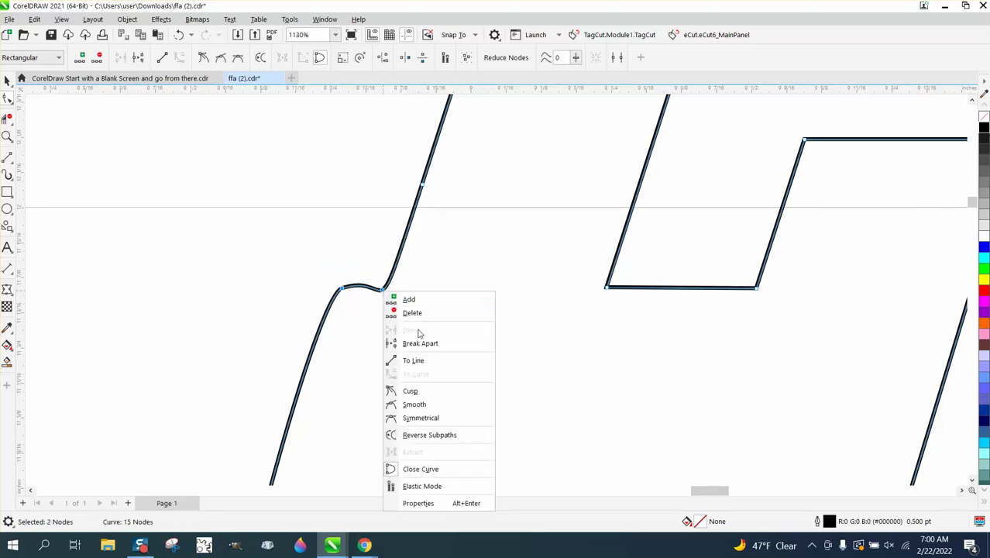
{"action": "left_click", "coordinate": [418, 362]}
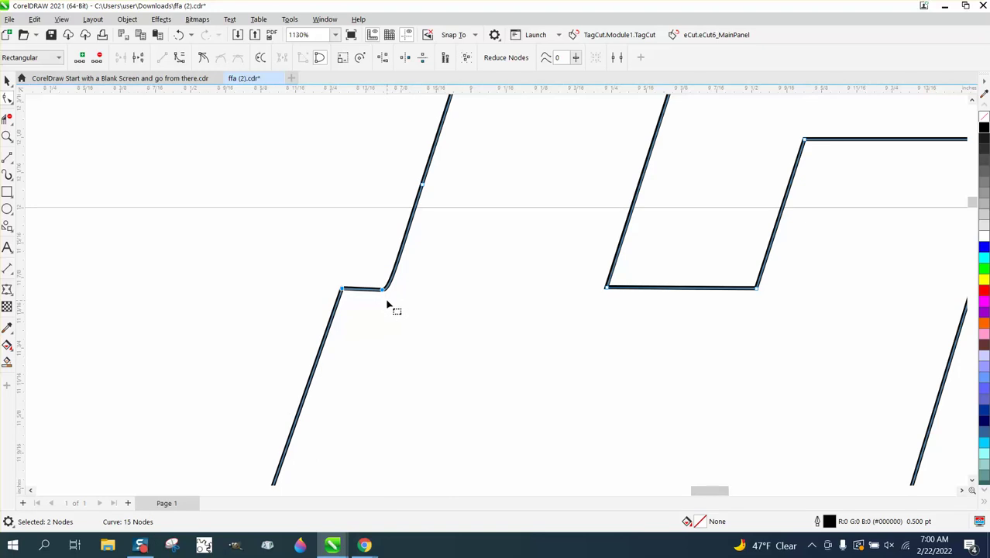
Convert the curved segment just above the L's left notch corner to a straight line
{"action": "left_click_drag", "start_coordinate": [442, 179], "coordinate": [382, 304]}
{"action": "right_click", "coordinate": [384, 291]}
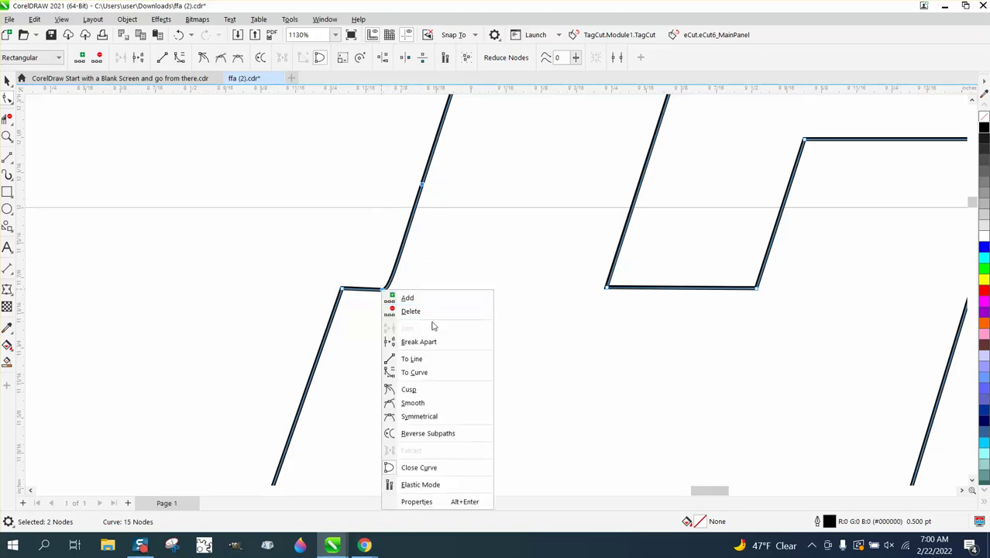
{"action": "left_click", "coordinate": [421, 361]}
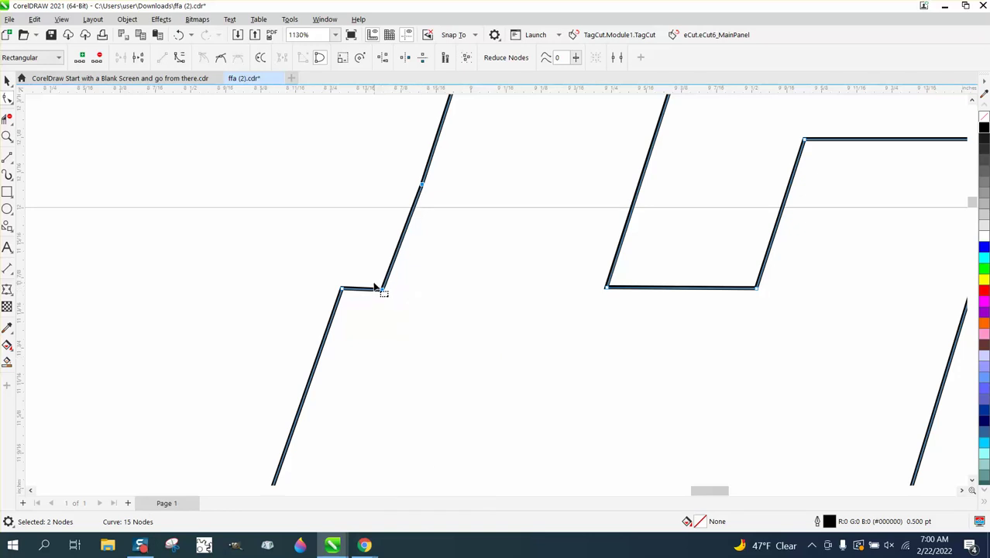
Delete the extra node on the left edge of the L's stem, just above the notch
{"action": "scroll", "coordinate": [247, 246], "scroll_direction": "down", "scroll_amount": 2}
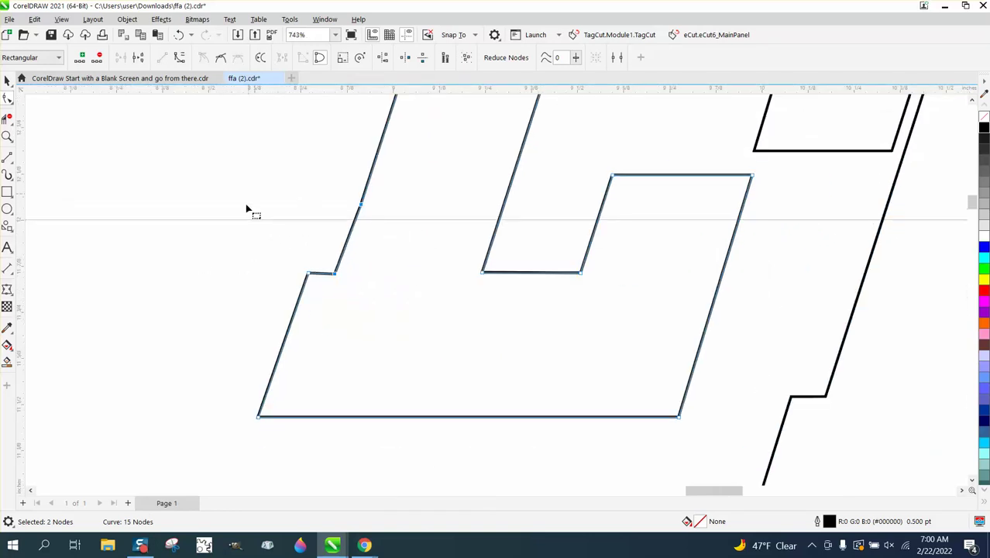
{"action": "left_click", "coordinate": [357, 205]}
{"action": "left_click_drag", "start_coordinate": [393, 228], "coordinate": [397, 231]}
{"action": "key", "text": "Delete"}
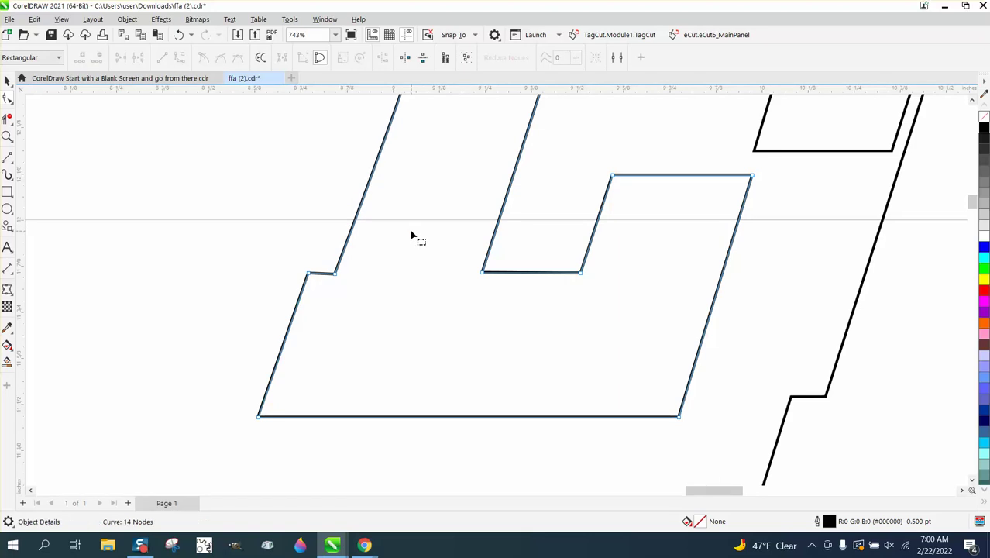
Convert the whole left edge of the L's stem, from the upper serif to the lower notch, to a straight line
{"action": "scroll", "coordinate": [378, 244], "scroll_direction": "down", "scroll_amount": 2}
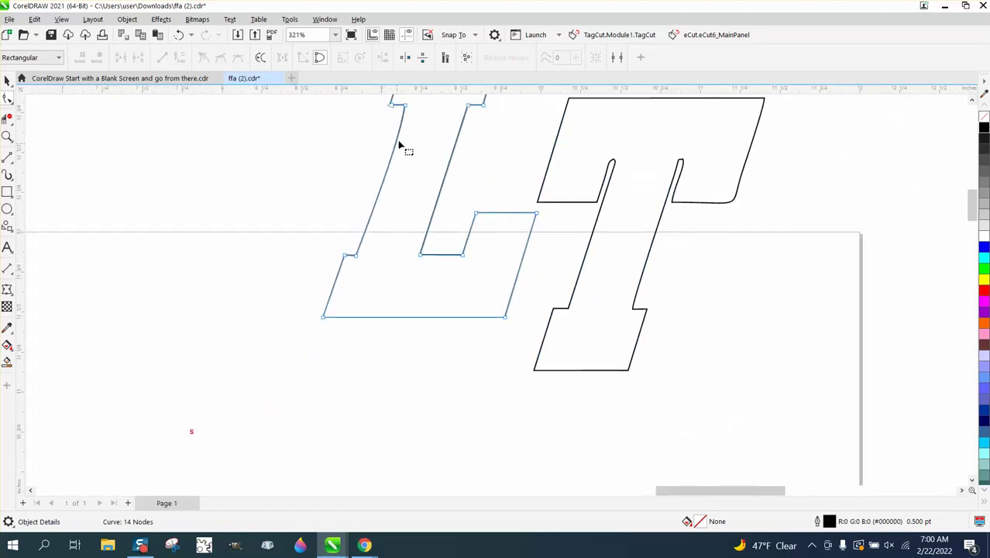
{"action": "left_click", "coordinate": [403, 106]}
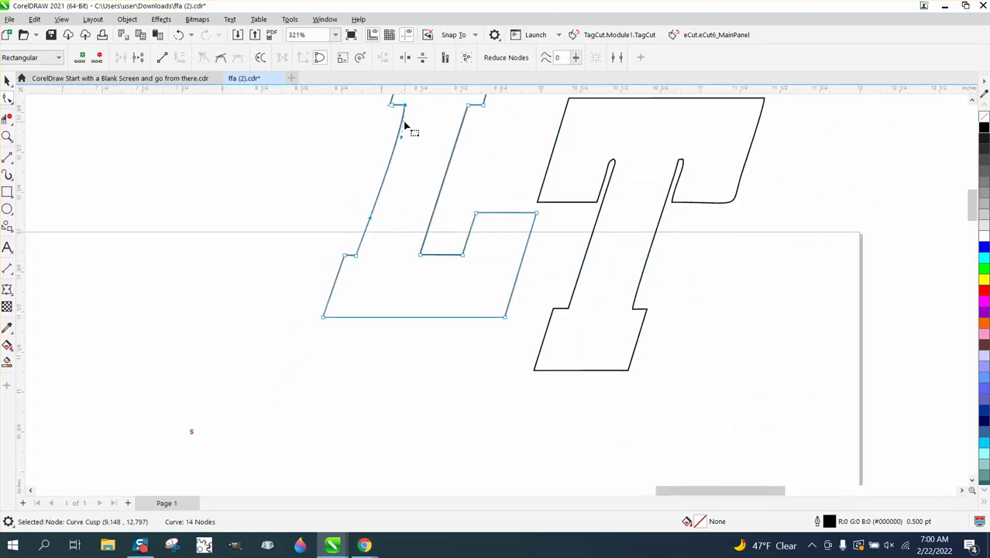
{"action": "left_click", "coordinate": [357, 256], "text": "shift"}
{"action": "right_click", "coordinate": [388, 182]}
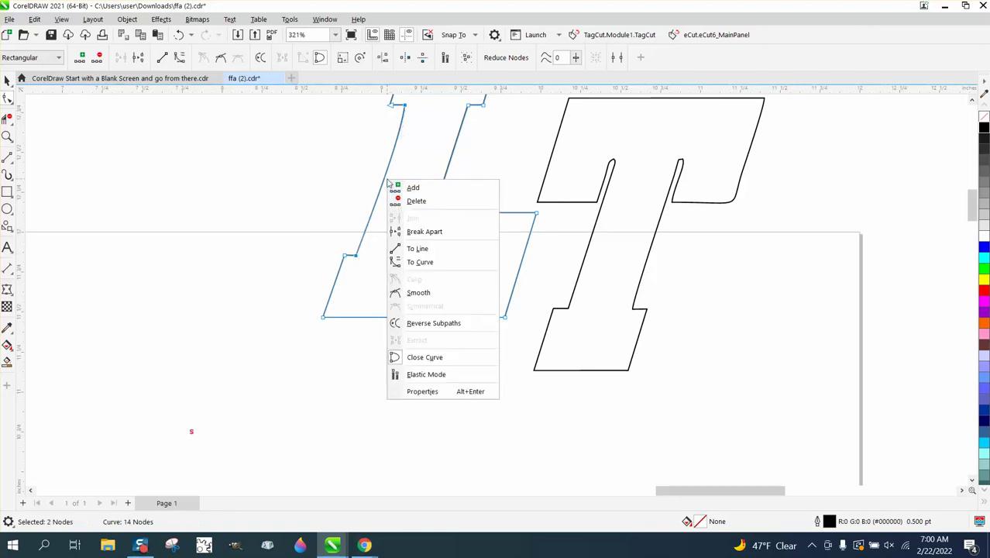
{"action": "left_click", "coordinate": [423, 249]}
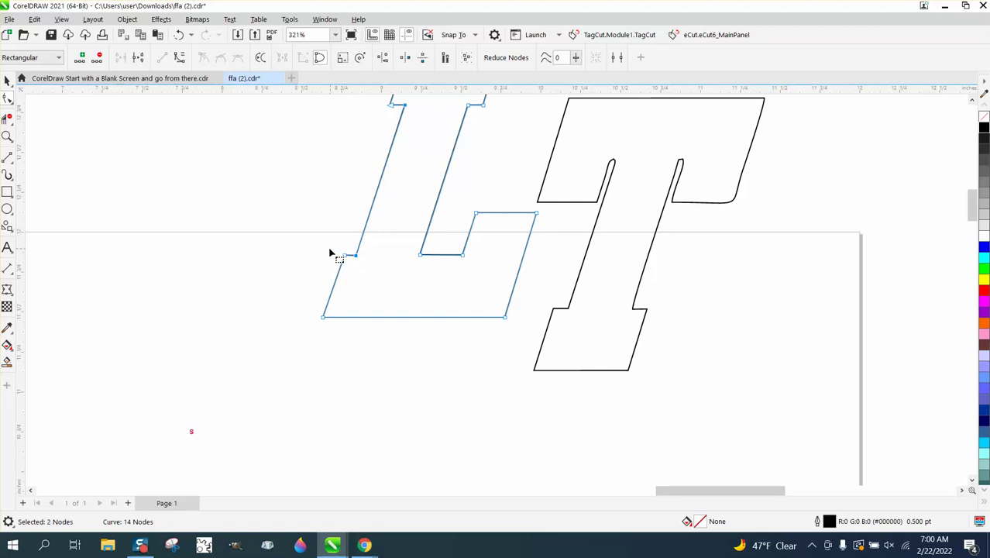
Place a horizontal guideline level with the L's left notch and raise the notch's inner corner node onto it
{"action": "left_click", "coordinate": [7, 137]}
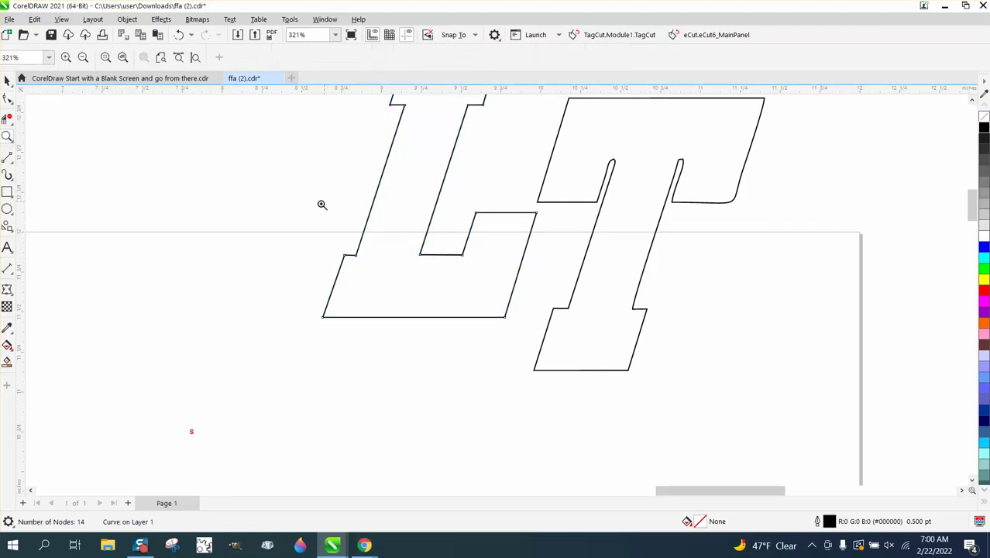
{"action": "left_click_drag", "start_coordinate": [550, 298], "coordinate": [549, 298]}
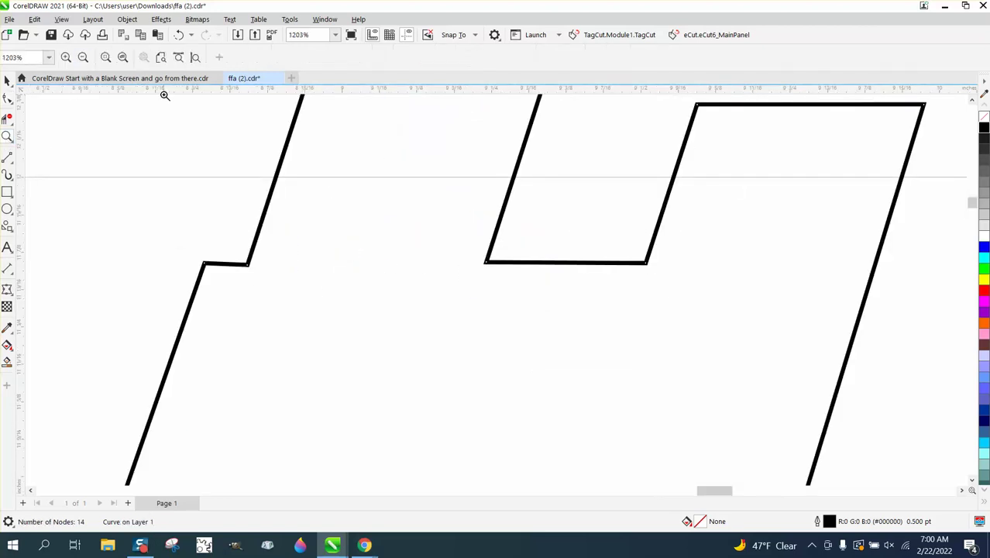
{"action": "left_click_drag", "start_coordinate": [411, 261], "coordinate": [425, 265]}
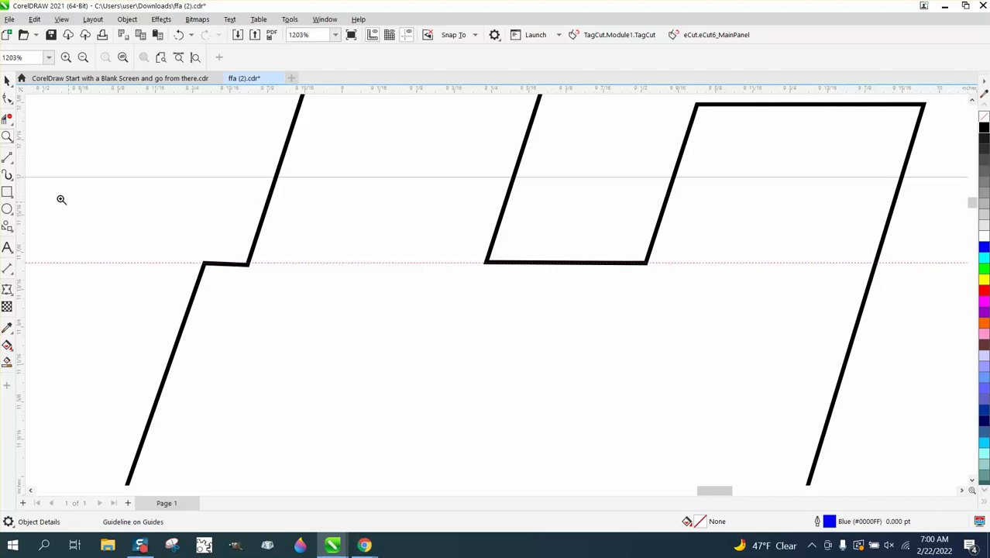
{"action": "left_click_drag", "start_coordinate": [329, 306], "coordinate": [329, 306]}
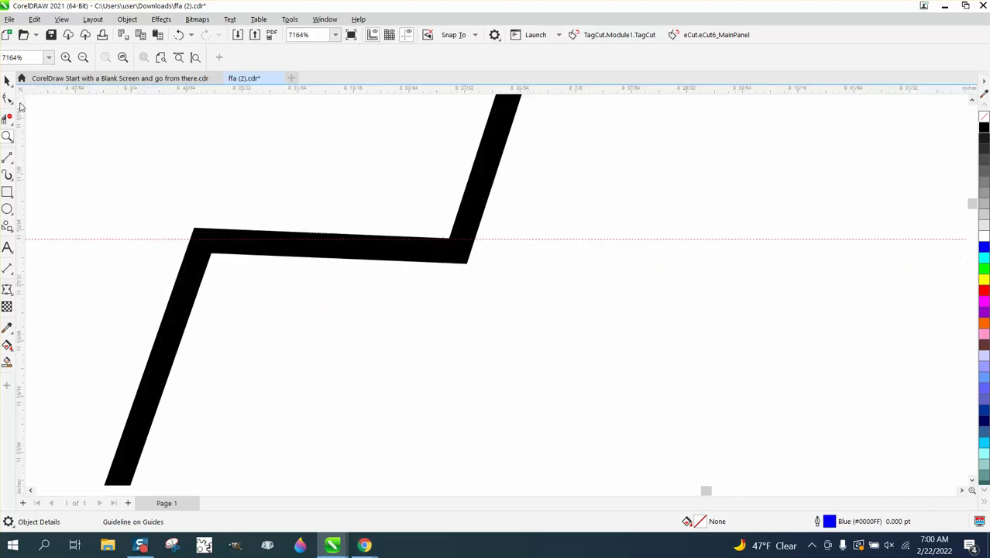
{"action": "left_click", "coordinate": [435, 254]}
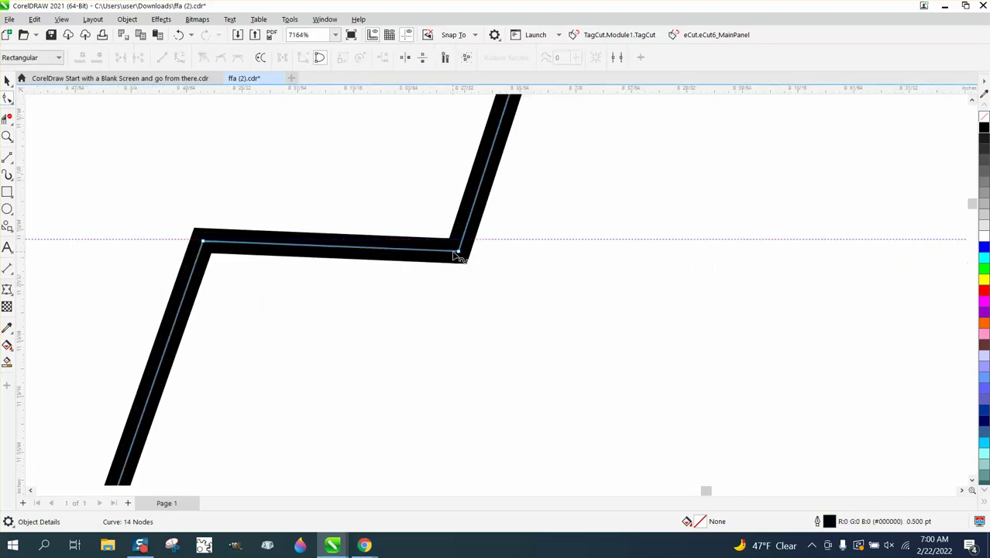
{"action": "left_click_drag", "start_coordinate": [459, 253], "coordinate": [459, 239]}
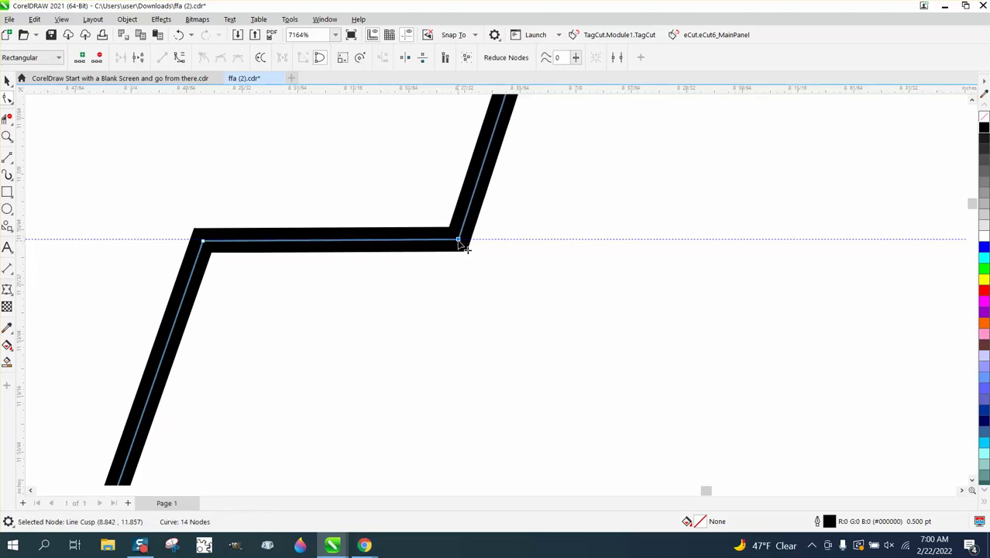
Align the two nodes of the L's left notch horizontally and move them together onto the guideline
{"action": "scroll", "coordinate": [312, 272], "scroll_direction": "down", "scroll_amount": 4}
{"action": "left_click_drag", "start_coordinate": [347, 265], "coordinate": [347, 271]}
{"action": "left_click_drag", "start_coordinate": [227, 237], "coordinate": [552, 282]}
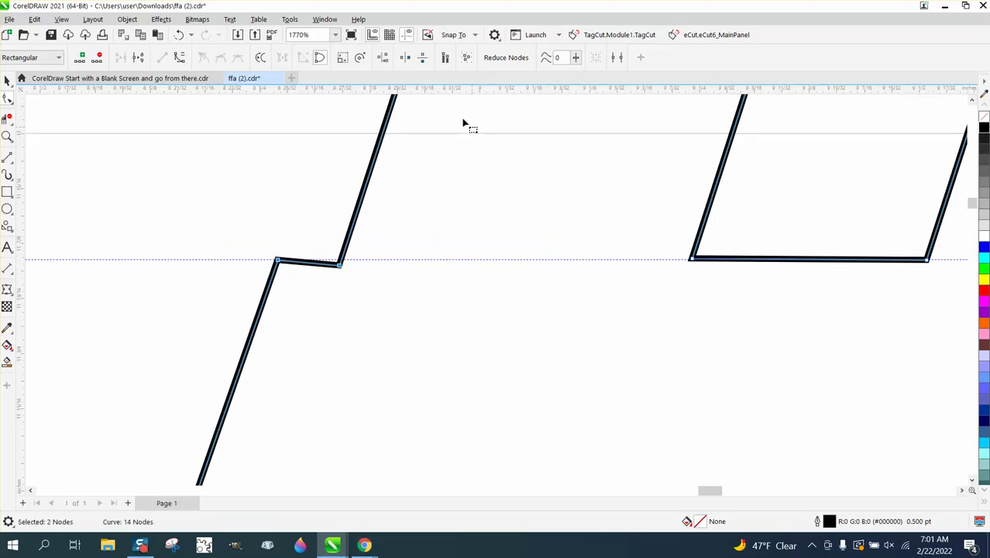
{"action": "left_click", "coordinate": [385, 59]}
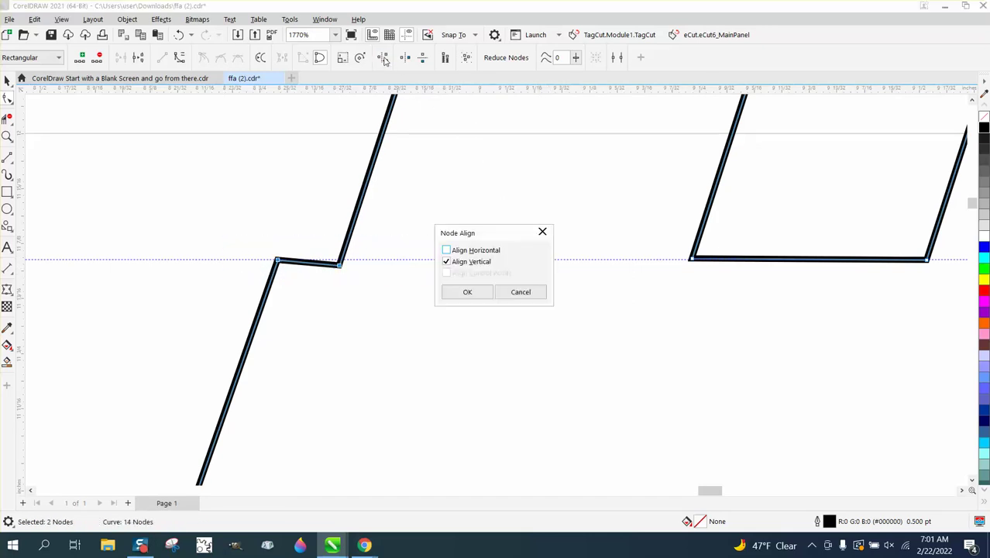
{"action": "left_click", "coordinate": [447, 250]}
{"action": "left_click", "coordinate": [474, 293]}
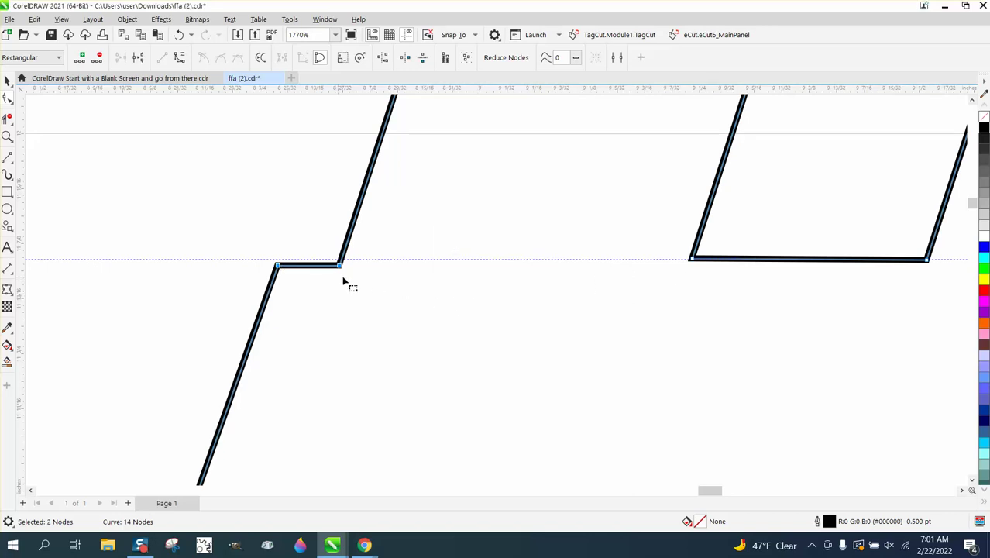
{"action": "scroll", "coordinate": [387, 283], "scroll_direction": "down", "scroll_amount": 1}
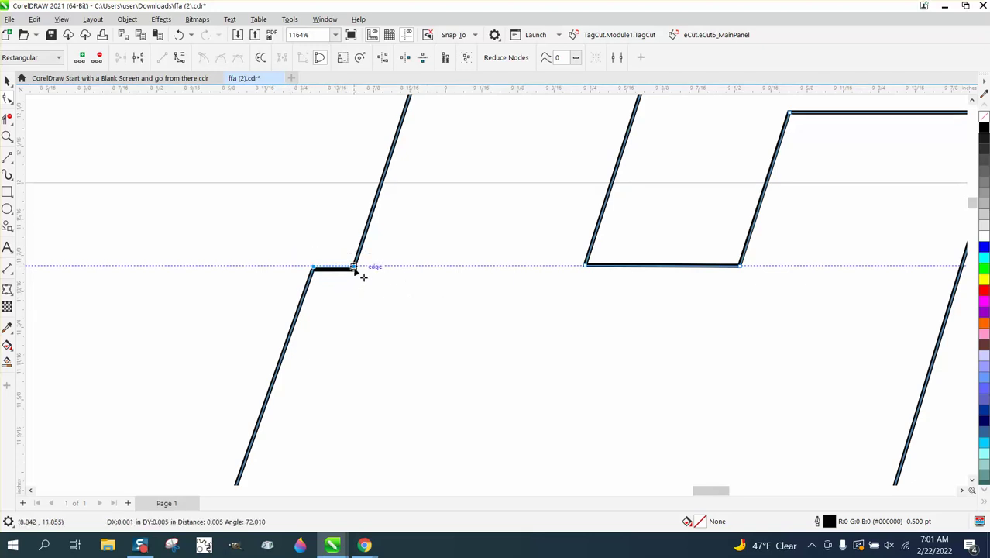
{"action": "scroll", "coordinate": [302, 271], "scroll_direction": "down", "scroll_amount": 2}
{"action": "scroll", "coordinate": [302, 270], "scroll_direction": "down", "scroll_amount": 1}
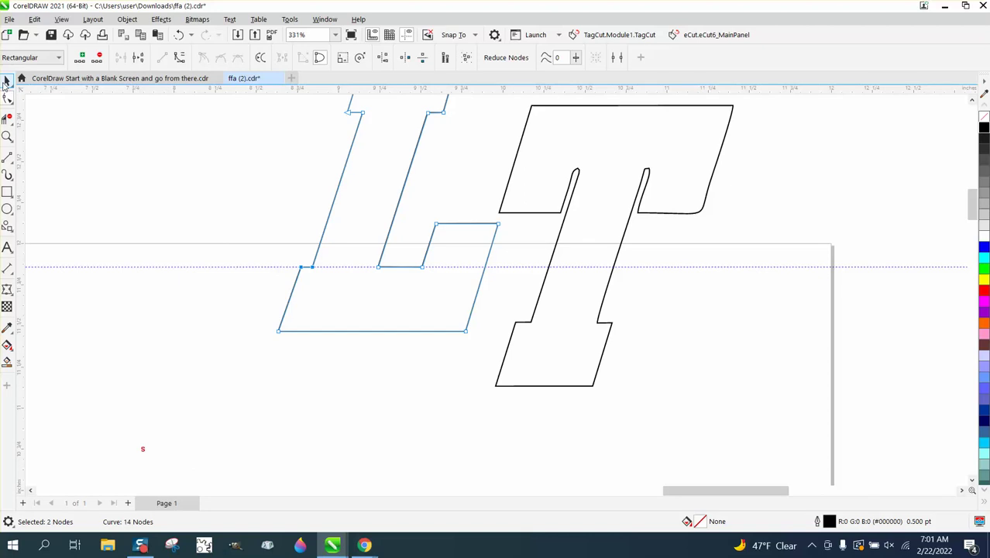
Move the straightened L outline 4 inches left, away from the T outline
{"action": "left_click", "coordinate": [7, 81]}
{"action": "scroll", "coordinate": [242, 256], "scroll_direction": "down", "scroll_amount": 1}
{"action": "scroll", "coordinate": [350, 228], "scroll_direction": "down", "scroll_amount": 2}
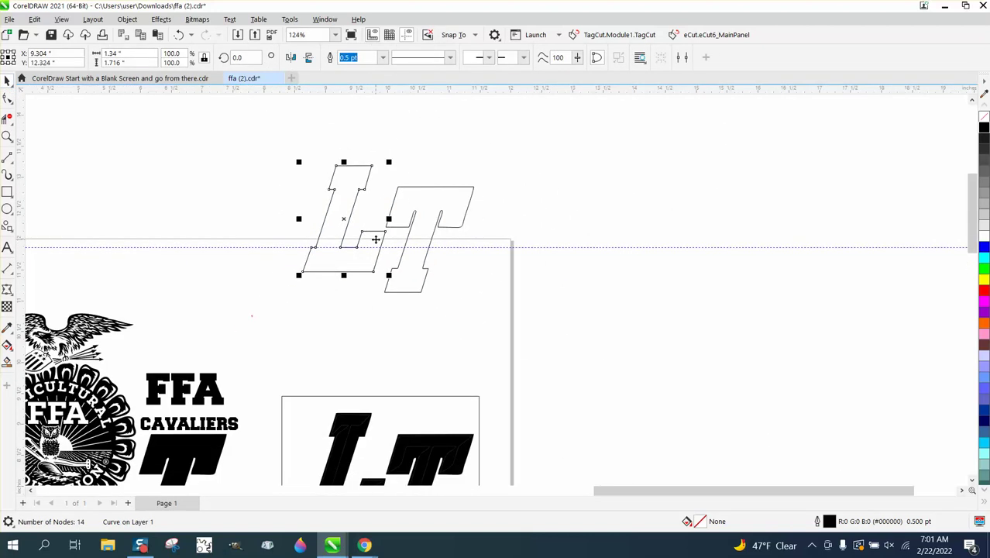
{"action": "key", "text": "Left"}
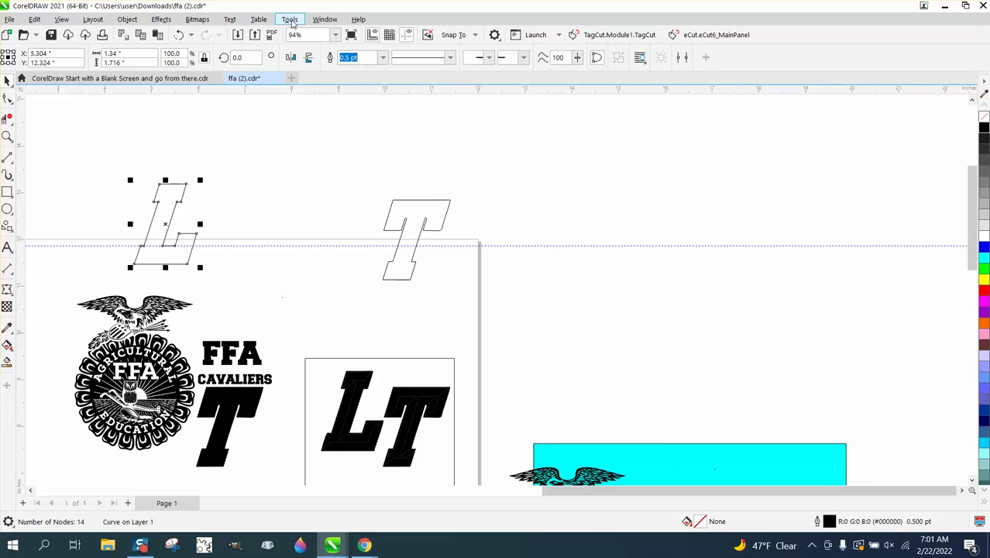
Apply a one-step outside contour with a 0.05-inch offset to the L outline and break the contour apart
{"action": "left_click", "coordinate": [161, 18]}
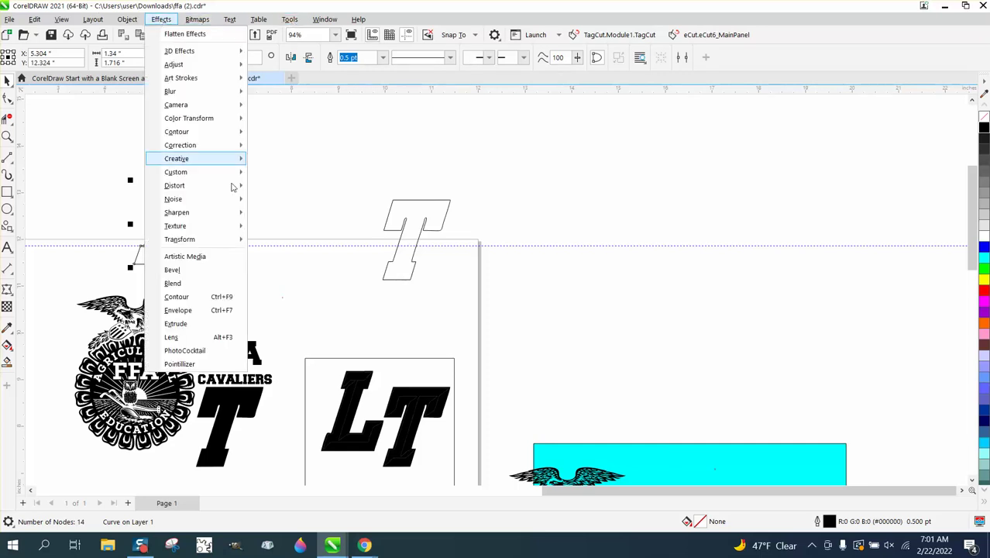
{"action": "left_click", "coordinate": [191, 300]}
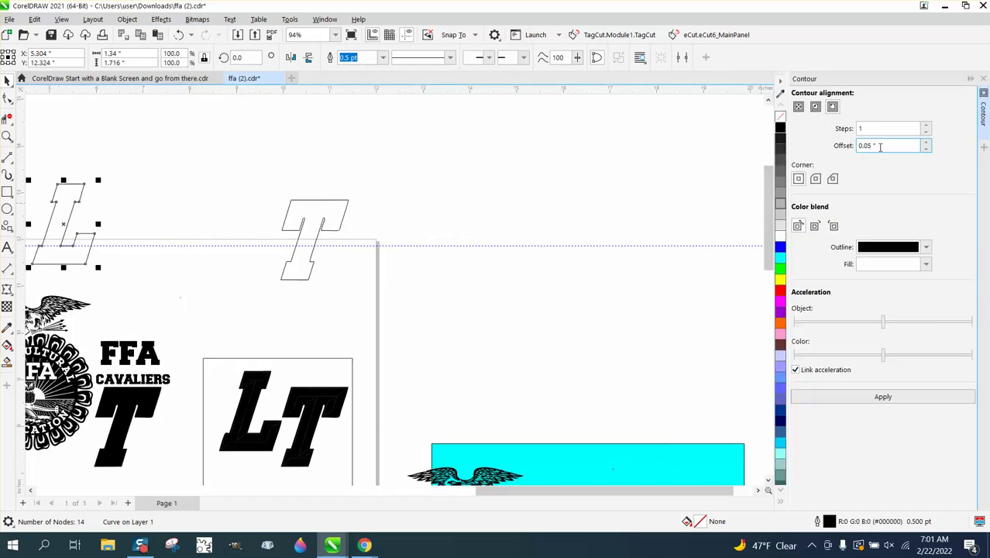
{"action": "left_click", "coordinate": [882, 398]}
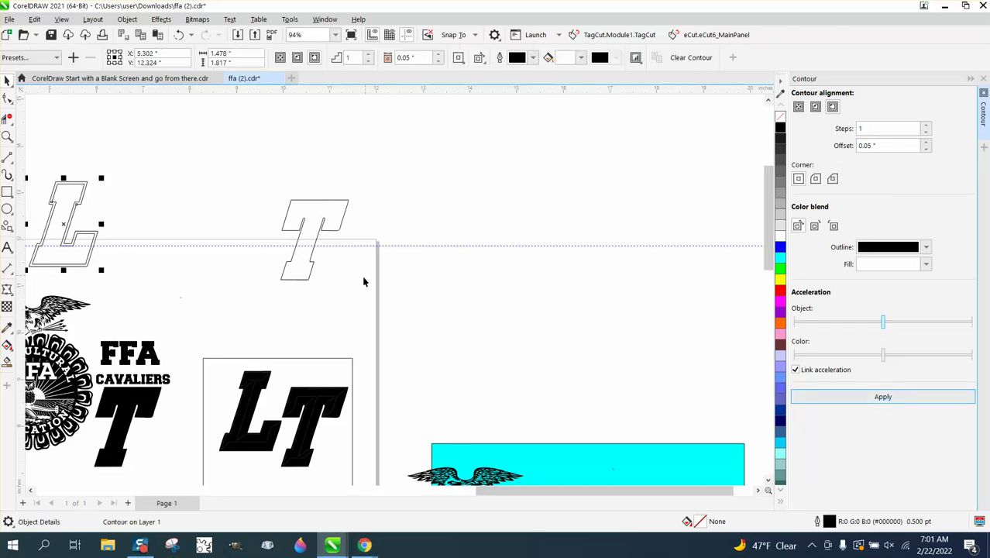
{"action": "left_click", "coordinate": [128, 20]}
{"action": "left_click", "coordinate": [199, 296]}
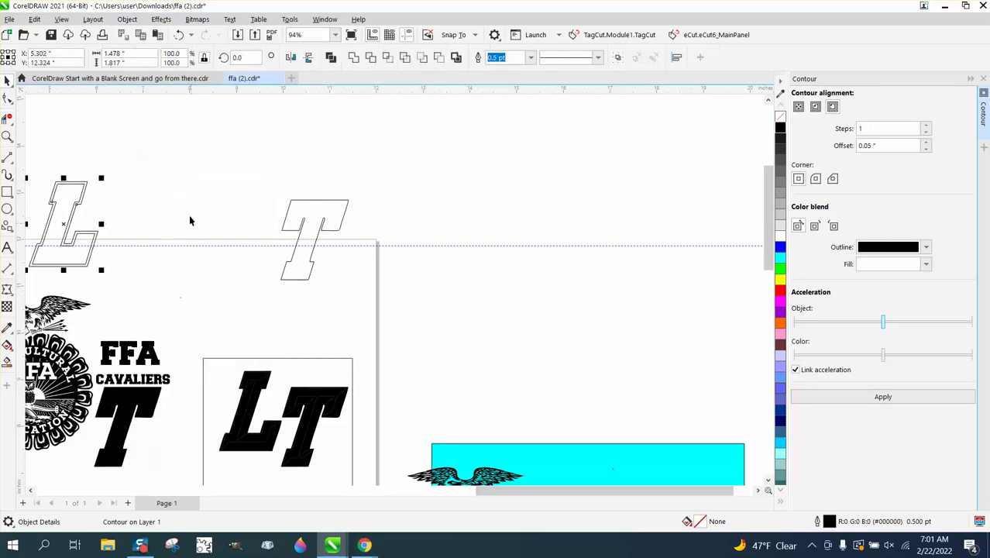
Move the inner L outline 4 inches left, out of its separated contour
{"action": "scroll", "coordinate": [223, 205], "scroll_direction": "down", "scroll_amount": 2}
{"action": "scroll", "coordinate": [231, 219], "scroll_direction": "down", "scroll_amount": 1}
{"action": "left_click", "coordinate": [172, 217]}
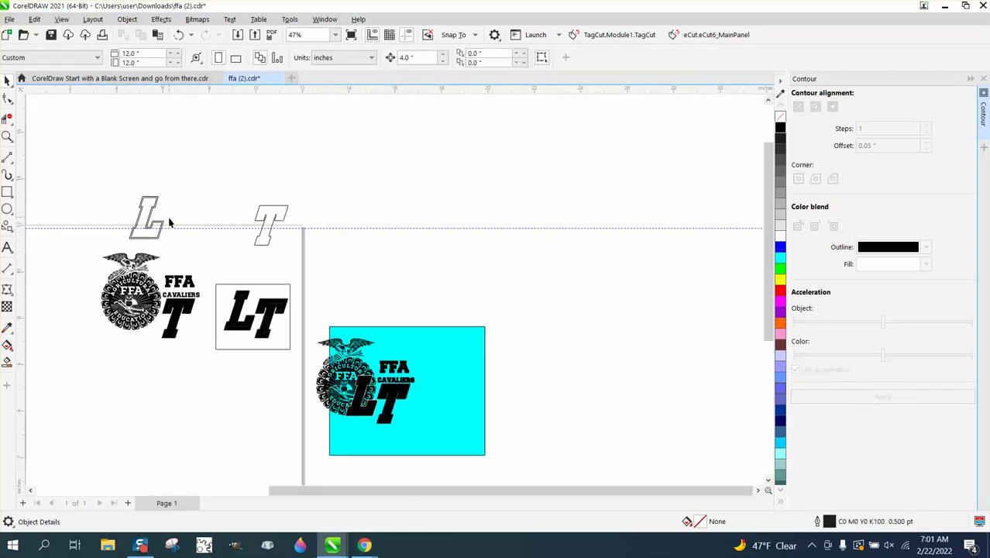
{"action": "left_click", "coordinate": [163, 227]}
{"action": "key", "text": "ctrl+d"}
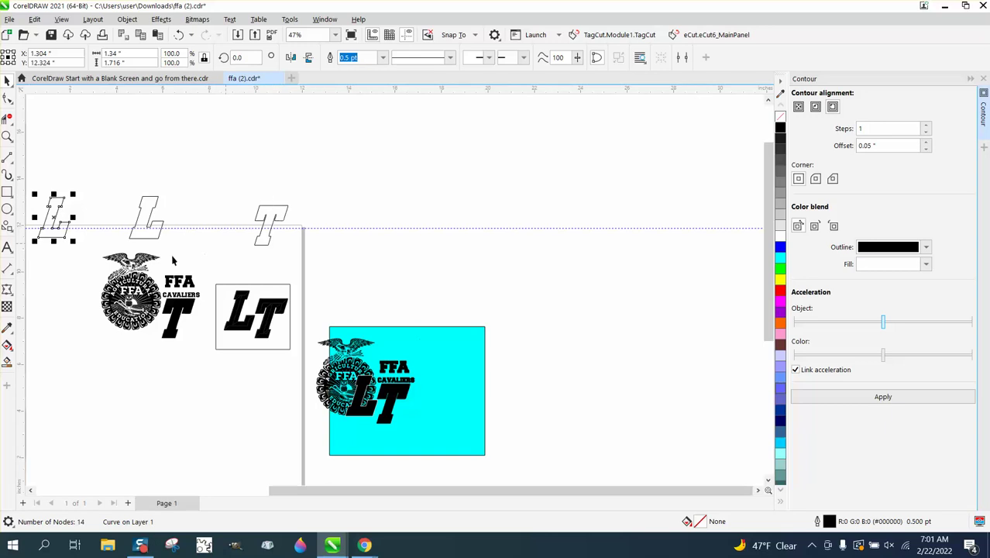
Move the L's contour outline 8 inches down, below the FFA emblem, and fill it with blue
{"action": "left_click", "coordinate": [156, 240]}
{"action": "key", "text": "Down"}
{"action": "key", "text": "Down"}
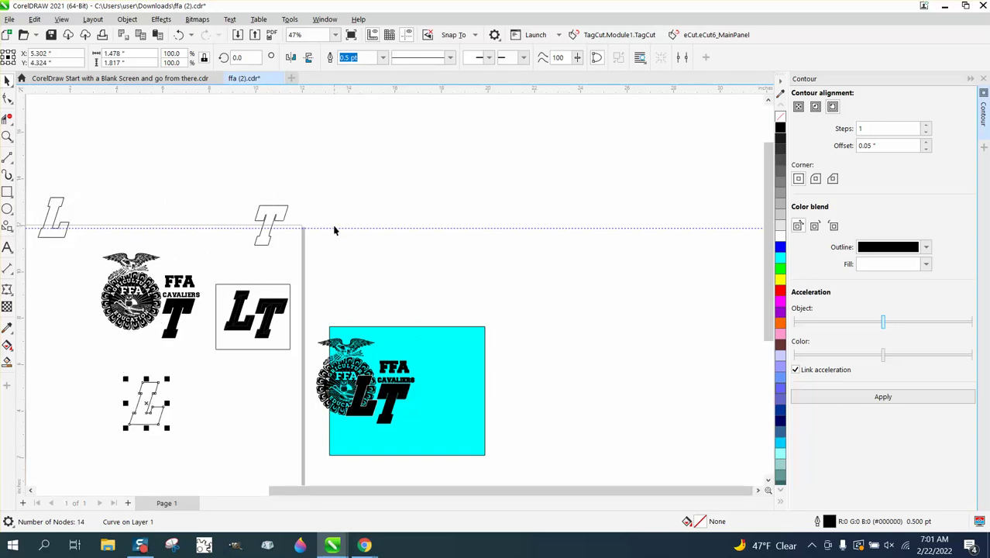
{"action": "left_click", "coordinate": [780, 247]}
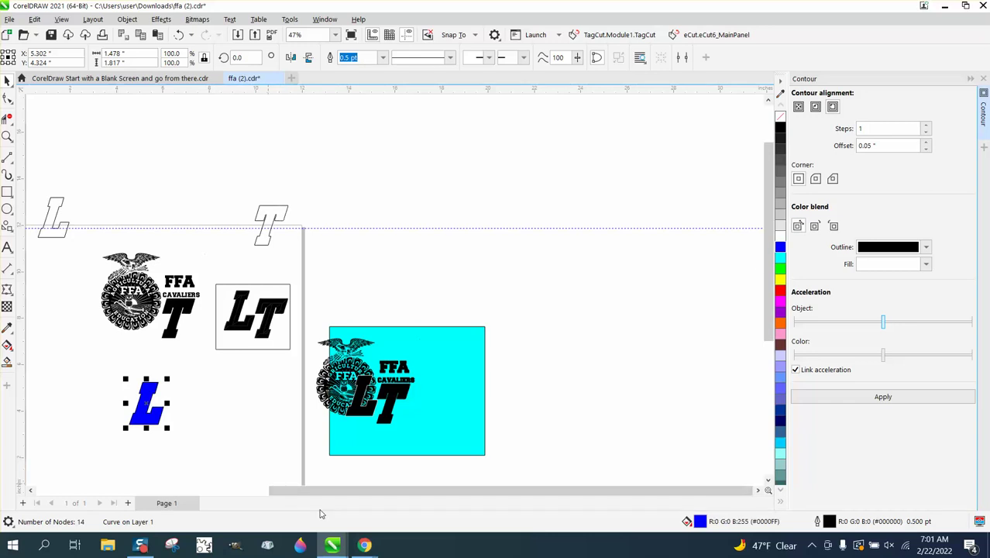
Move the blue L 4 inches up so it overlaps the FFA emblem
{"action": "left_click", "coordinate": [123, 311]}
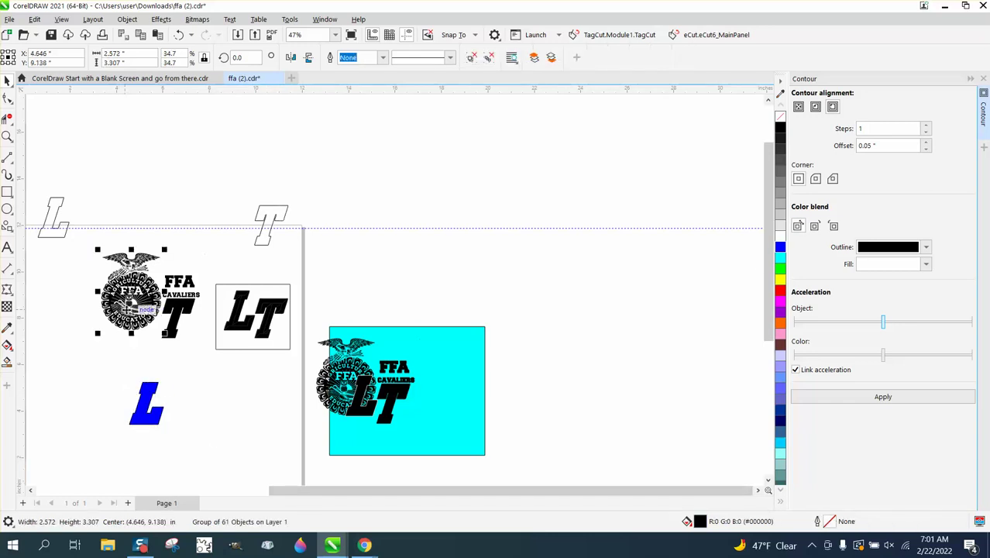
{"action": "left_click", "coordinate": [139, 413]}
{"action": "key", "text": "Up"}
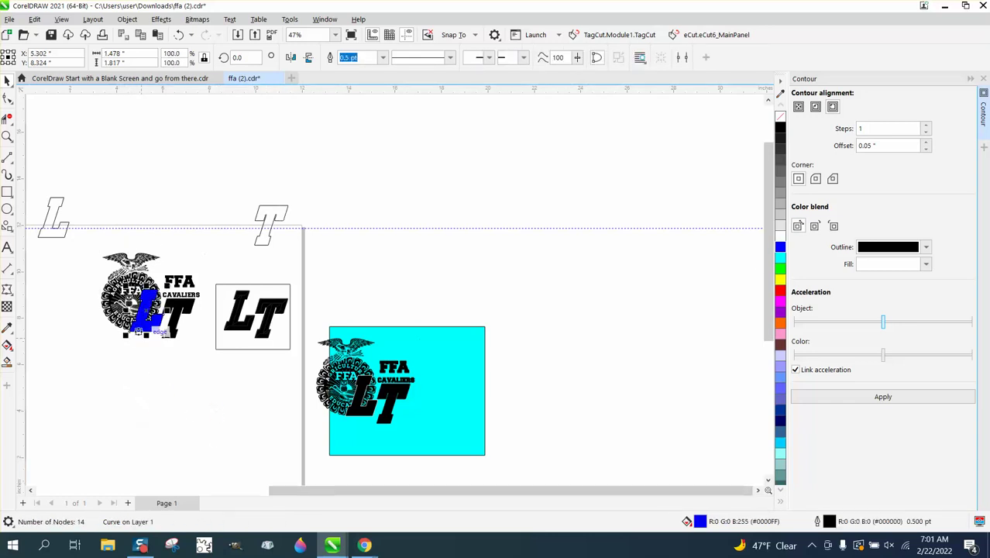
{"action": "left_click", "coordinate": [7, 137]}
{"action": "left_click_drag", "start_coordinate": [93, 229], "coordinate": [271, 351]}
{"action": "left_click", "coordinate": [8, 81]}
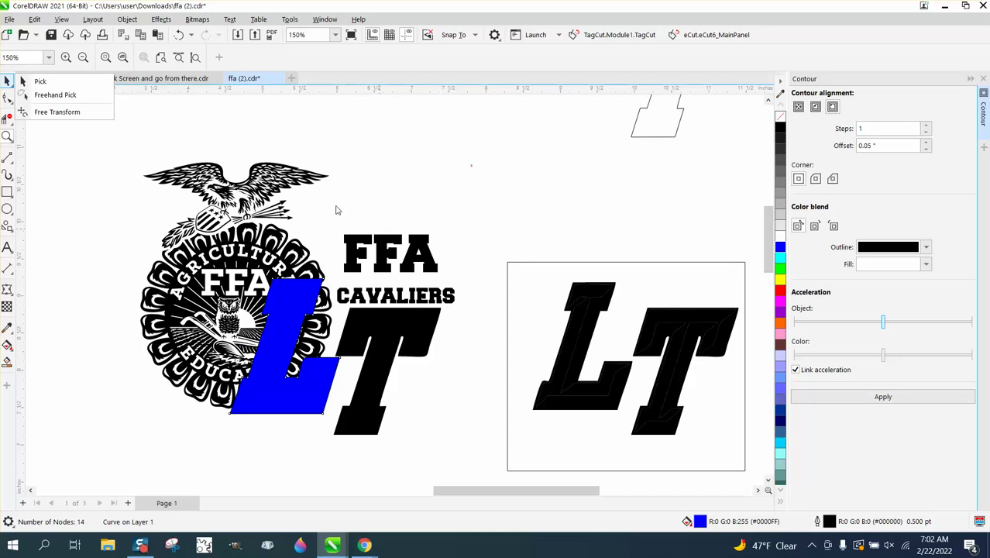
Delete the framed LT copy and move the FFA CAVALIERS text with its T about 4 inches right, away from the emblem
{"action": "key", "text": "z"}
{"action": "scroll", "coordinate": [350, 206], "scroll_direction": "down", "scroll_amount": 3}
{"action": "right_click", "coordinate": [522, 250]}
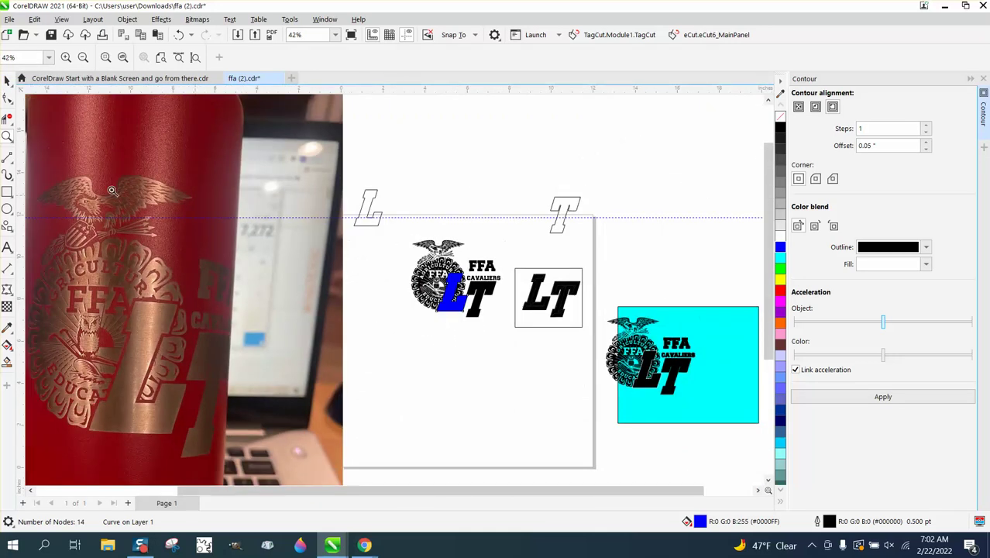
{"action": "key", "text": "space"}
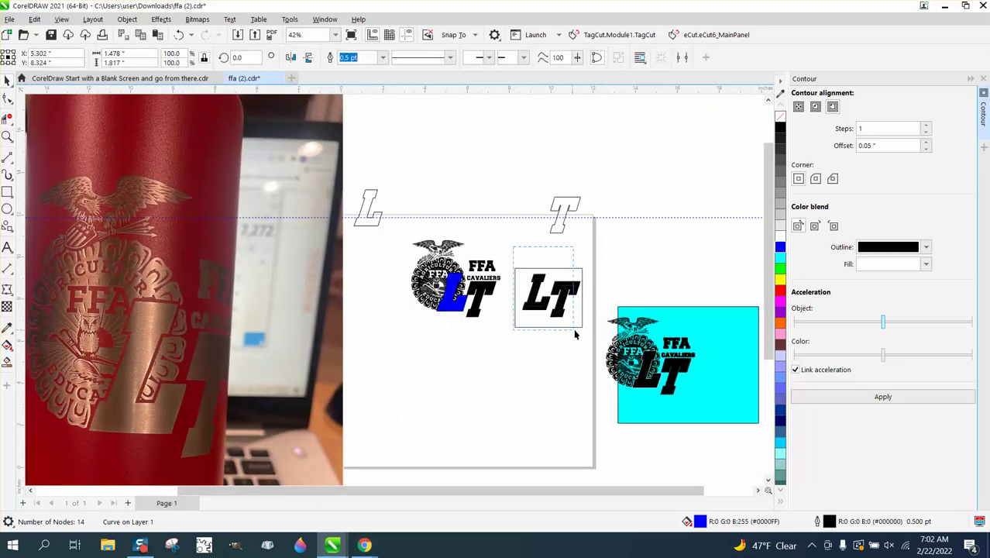
{"action": "left_click", "coordinate": [571, 325]}
{"action": "key", "text": "Delete"}
{"action": "left_click", "coordinate": [500, 300]}
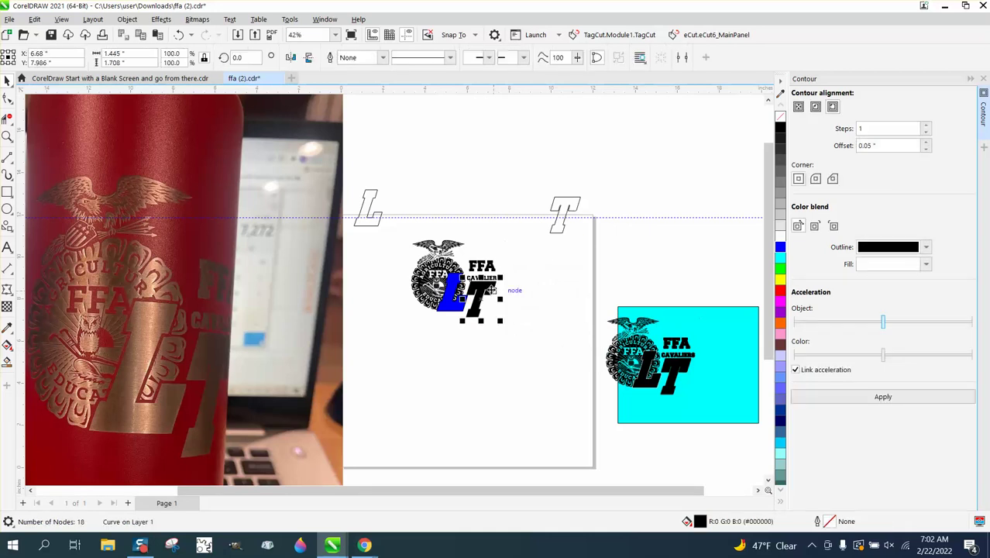
{"action": "left_click_drag", "start_coordinate": [496, 284], "coordinate": [580, 284]}
Try to intersect the blue L with the FFA emblem
{"action": "left_click_drag", "start_coordinate": [403, 233], "coordinate": [542, 365]}
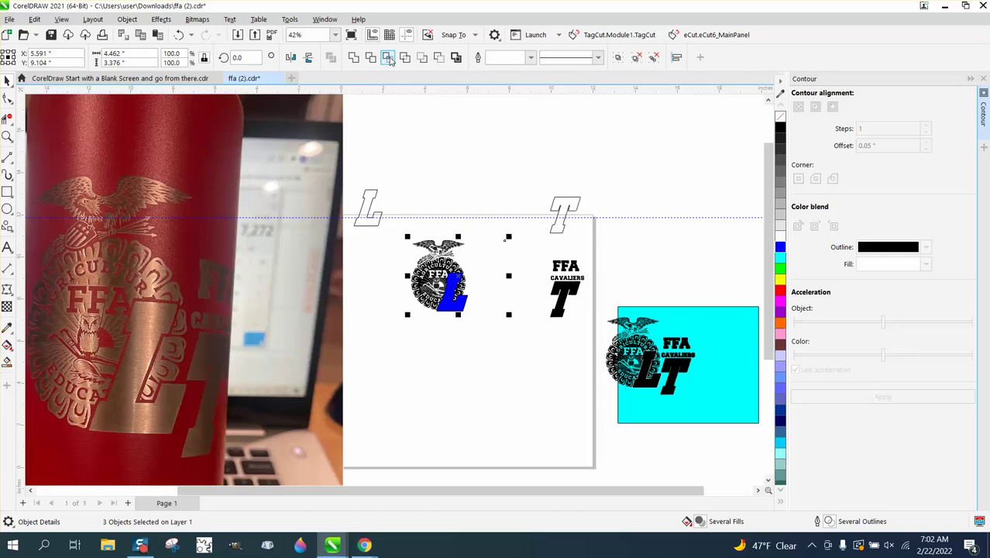
{"action": "left_click", "coordinate": [389, 58]}
{"action": "left_click", "coordinate": [588, 302]}
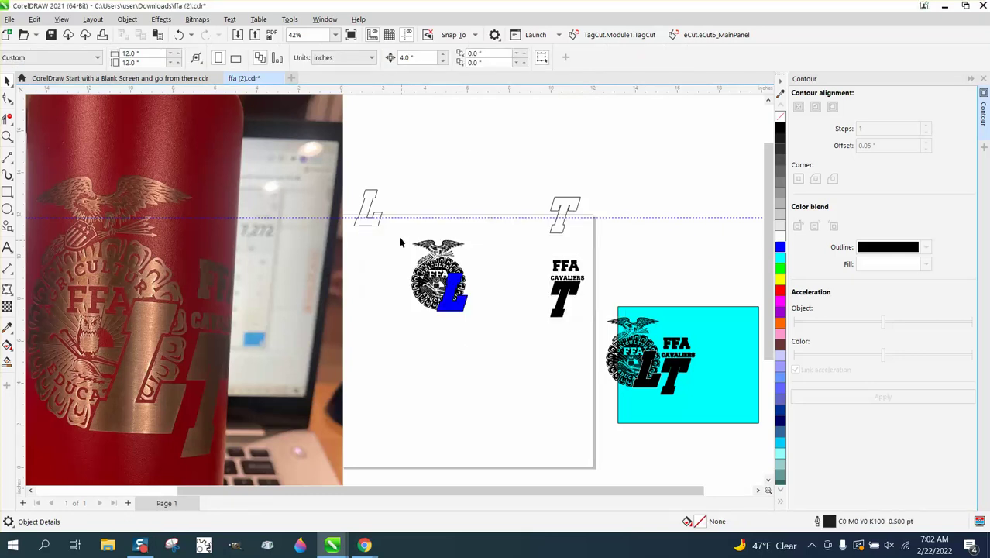
{"action": "left_click_drag", "start_coordinate": [527, 346], "coordinate": [528, 347]}
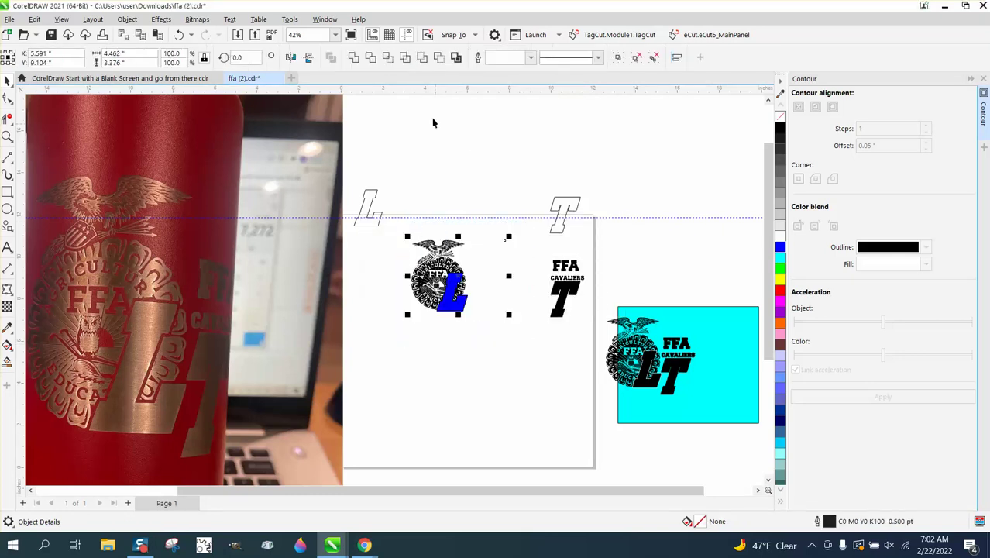
{"action": "left_click", "coordinate": [390, 58]}
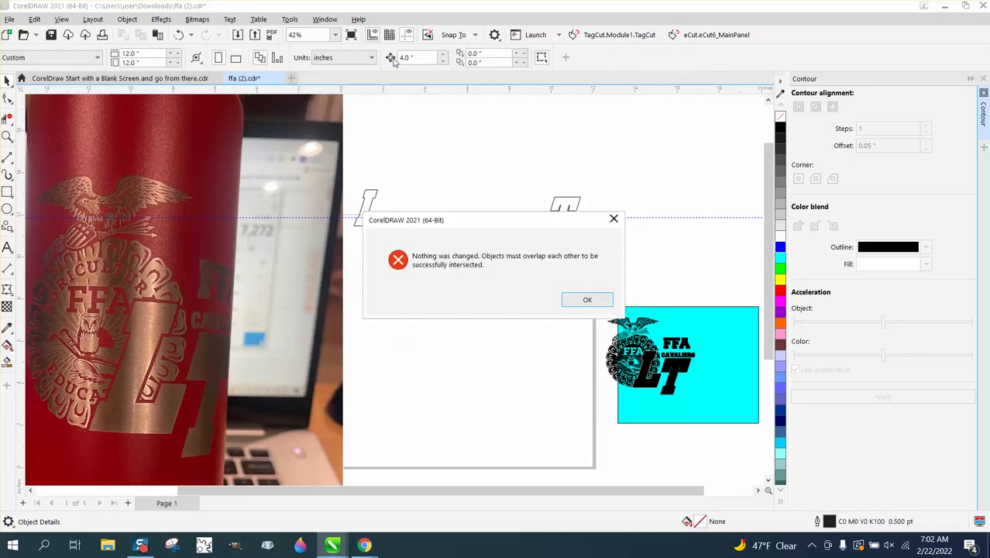
{"action": "left_click", "coordinate": [587, 301]}
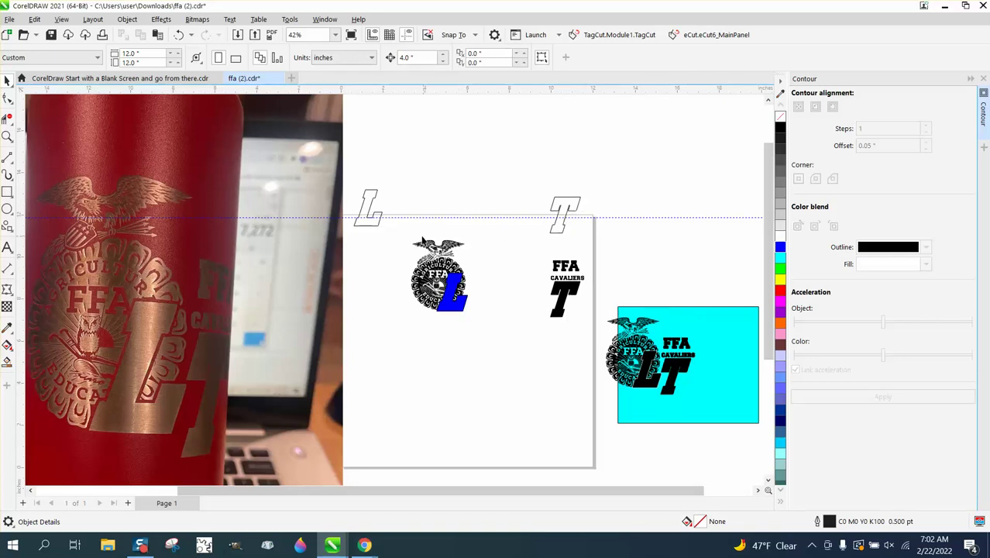
Try Front Minus Back and Back Minus Front on the emblem and blue L, undoing both
{"action": "left_click_drag", "start_coordinate": [530, 356], "coordinate": [530, 356]}
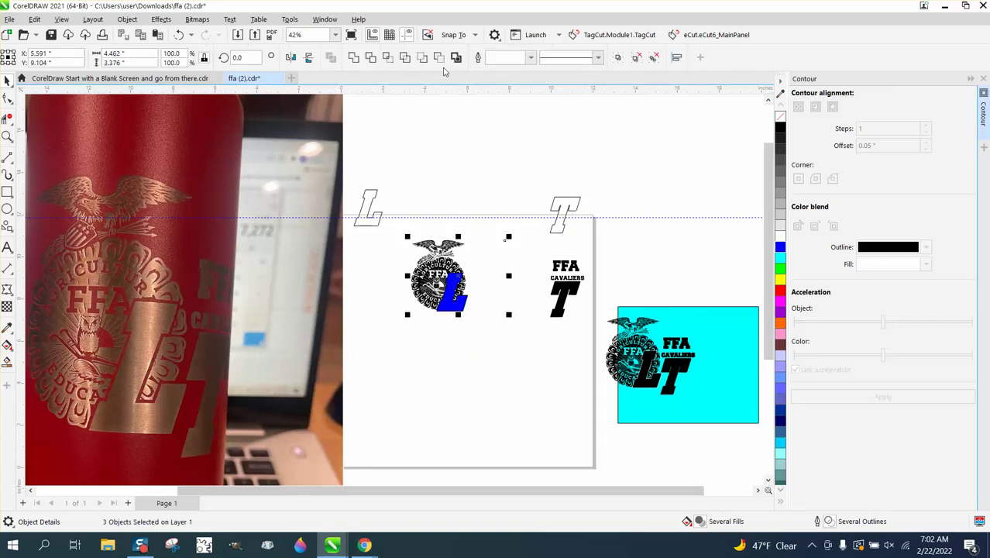
{"action": "left_click", "coordinate": [421, 57]}
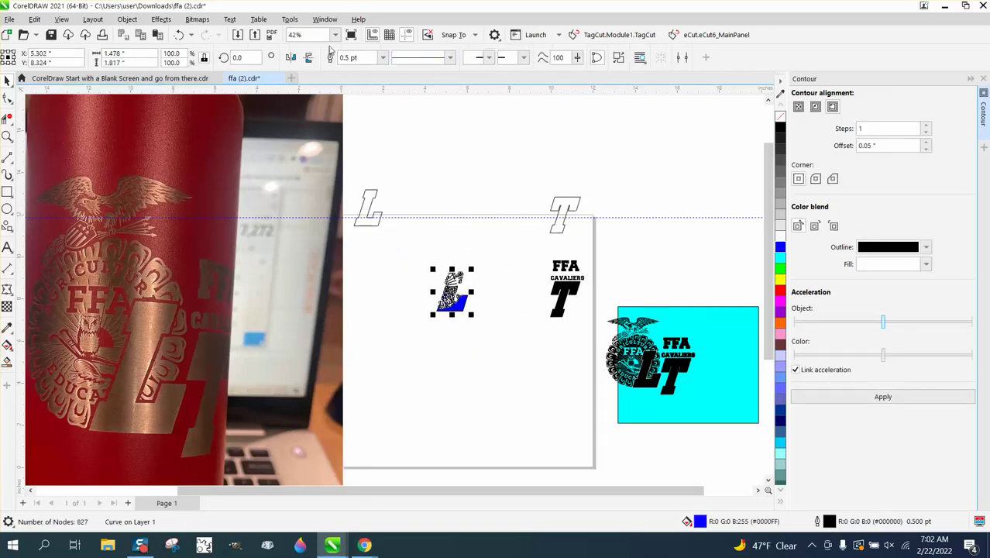
{"action": "left_click", "coordinate": [178, 34]}
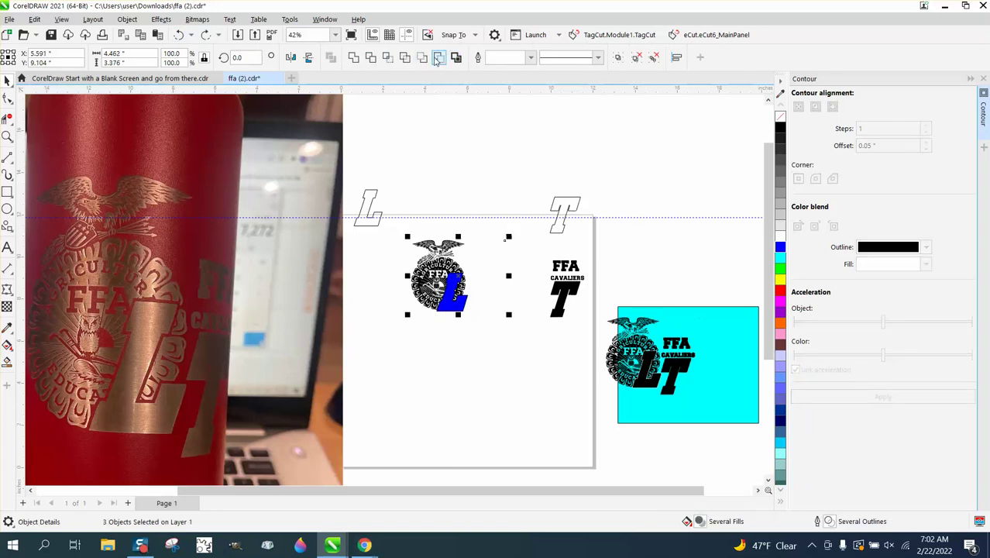
{"action": "left_click", "coordinate": [437, 59]}
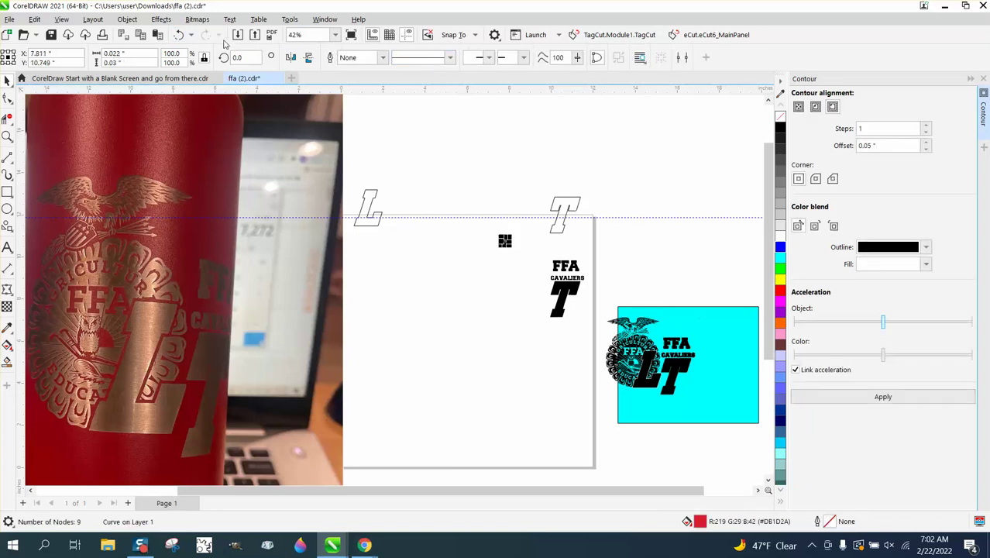
{"action": "left_click", "coordinate": [177, 35]}
Delete the stray speck beside the FFA emblem's eagle
{"action": "left_click", "coordinate": [505, 234]}
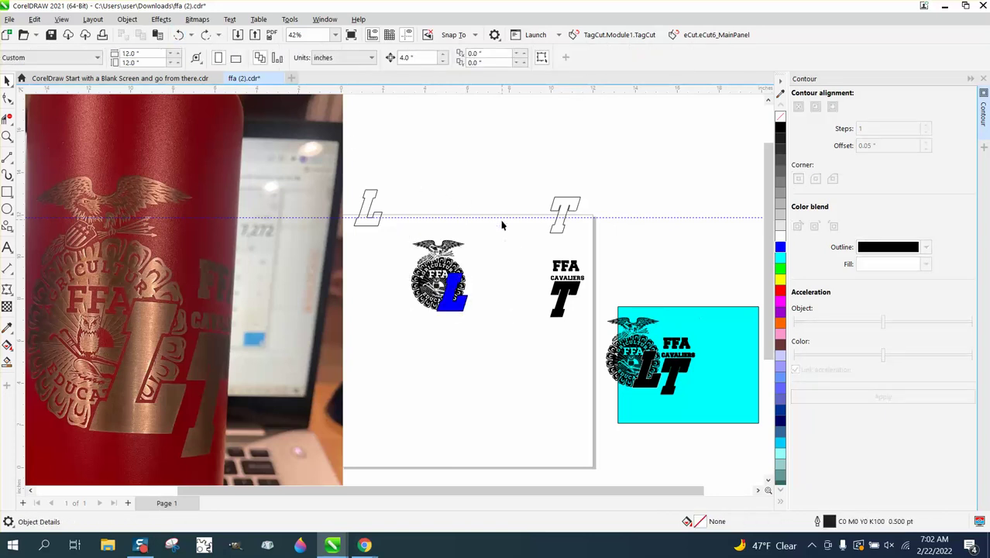
{"action": "key", "text": "Delete"}
Try Front Minus Back on only the emblem and the blue L, and undo it
{"action": "left_click_drag", "start_coordinate": [402, 240], "coordinate": [516, 336]}
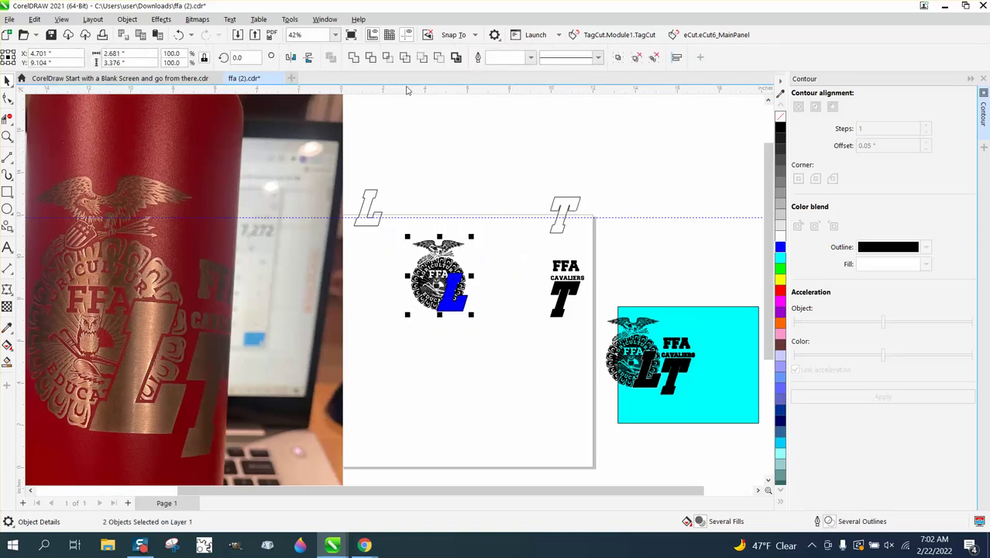
{"action": "left_click", "coordinate": [423, 58]}
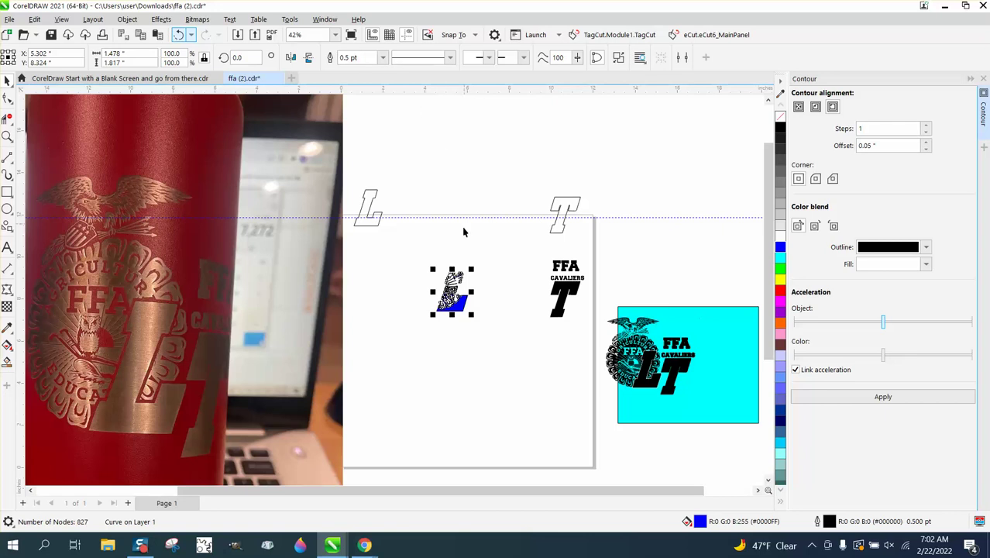
{"action": "left_click", "coordinate": [179, 35]}
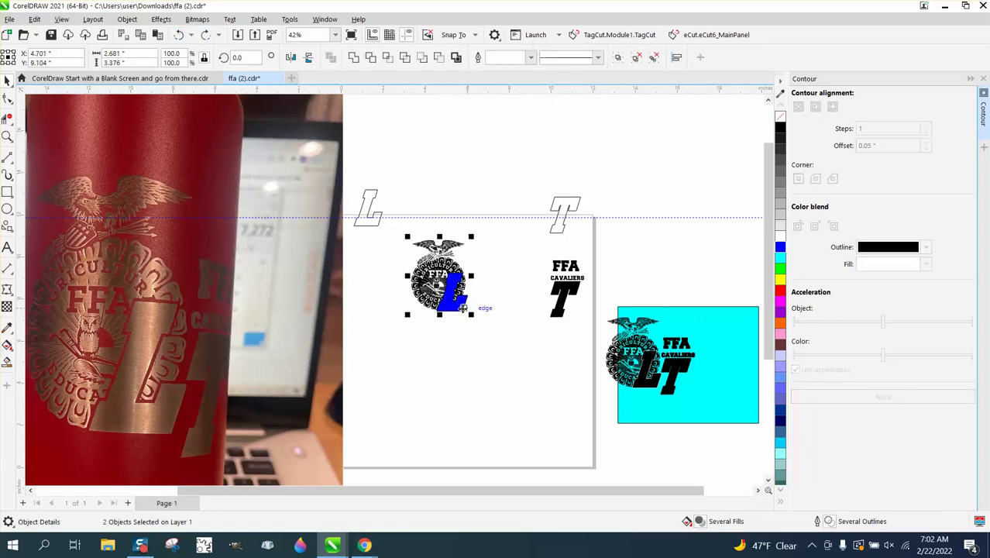
Move the blue L 4 inches down off the emblem to check the emblem's grouping, and return it
{"action": "left_click", "coordinate": [463, 309]}
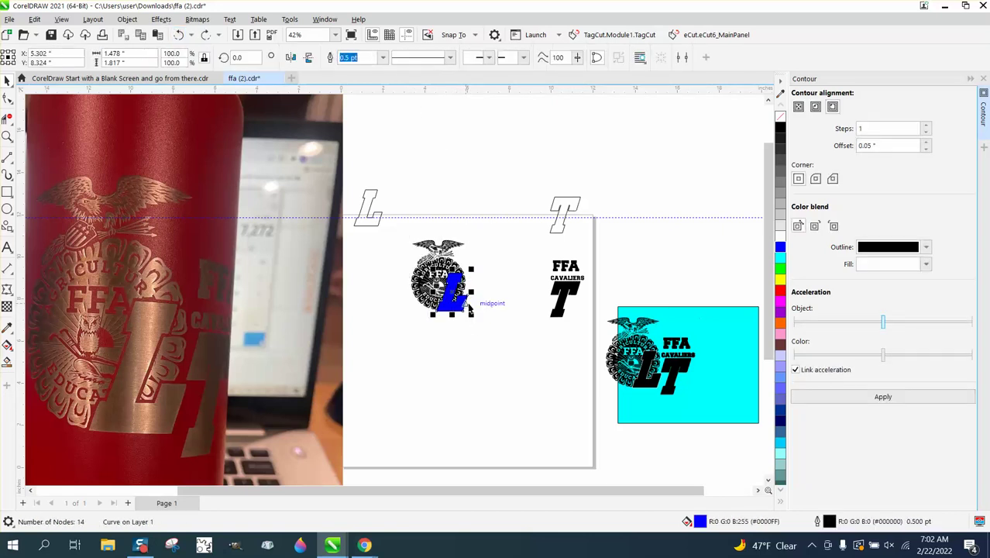
{"action": "key", "text": "ctrl+z"}
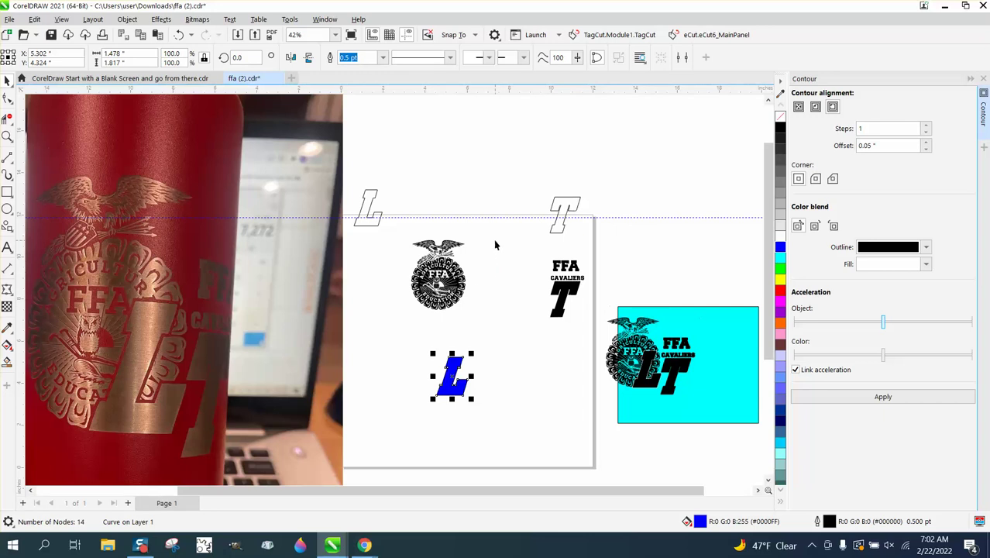
{"action": "left_click", "coordinate": [465, 275]}
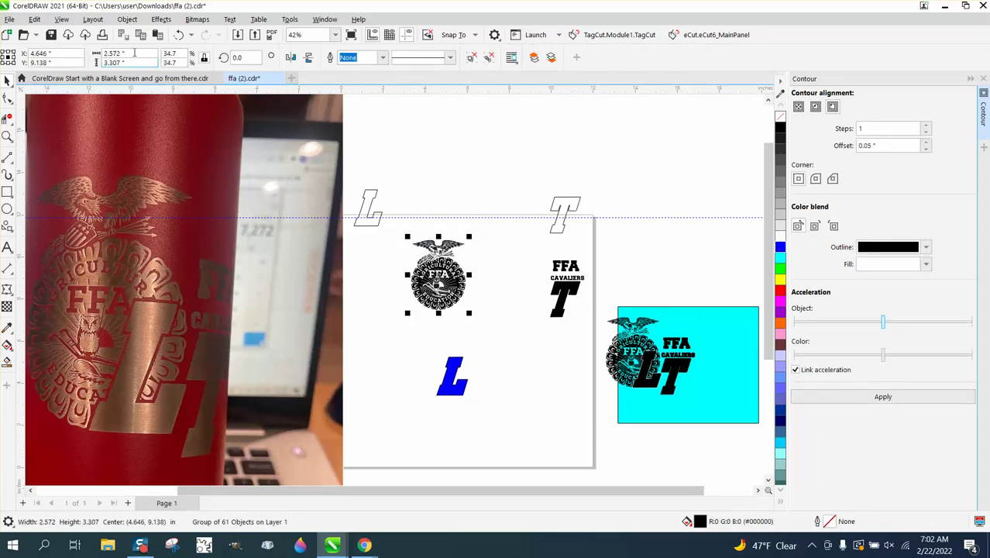
{"action": "left_click", "coordinate": [128, 20]}
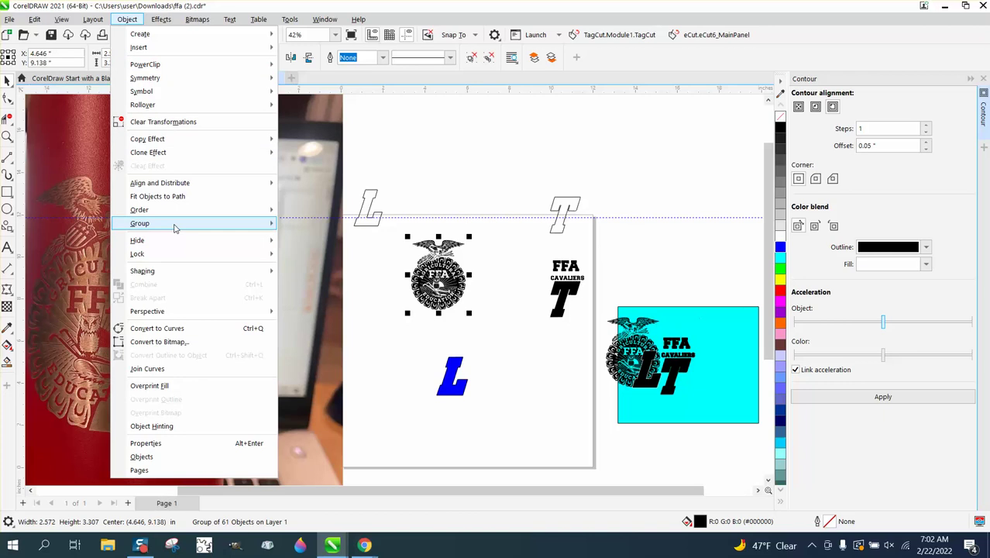
{"action": "left_click", "coordinate": [472, 350]}
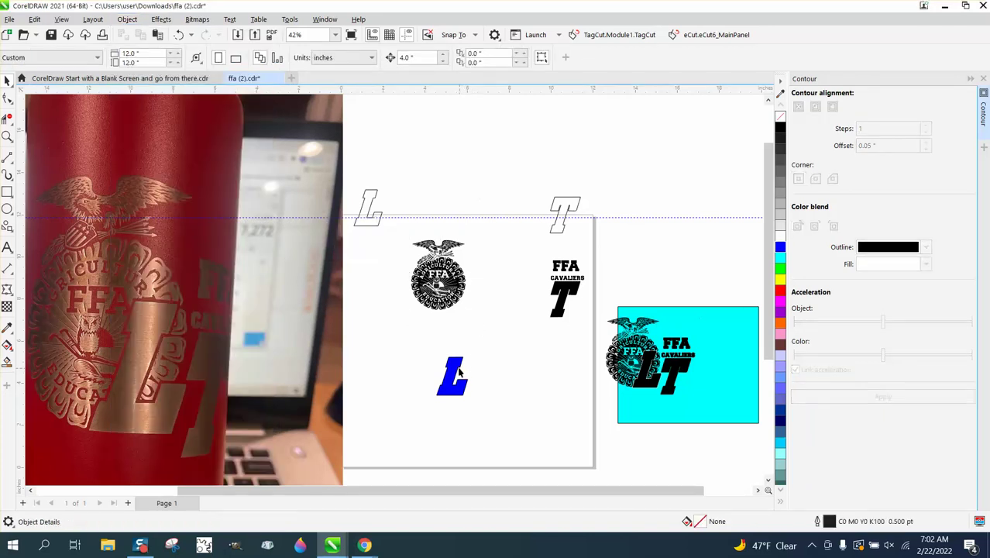
{"action": "left_click", "coordinate": [456, 374]}
{"action": "key", "text": "ctrl+z"}
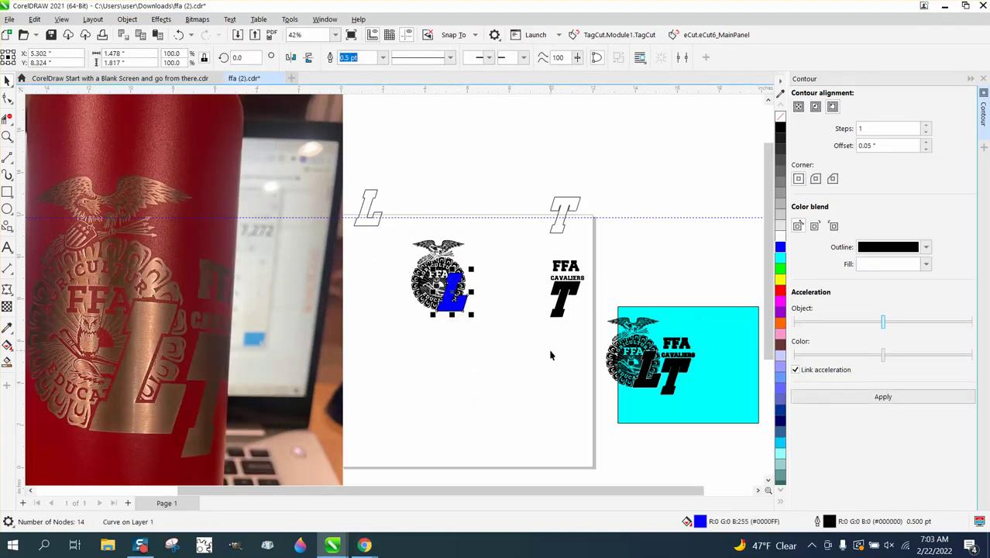
Intersect the emblem with the blue L and move the intersected pieces 4 inches down
{"action": "left_click_drag", "start_coordinate": [406, 227], "coordinate": [490, 320]}
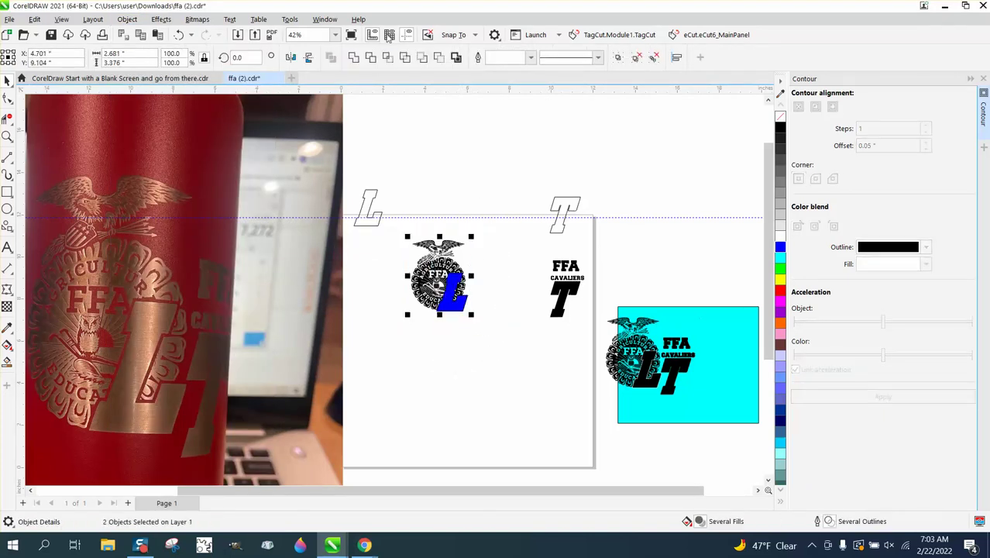
{"action": "left_click", "coordinate": [390, 59]}
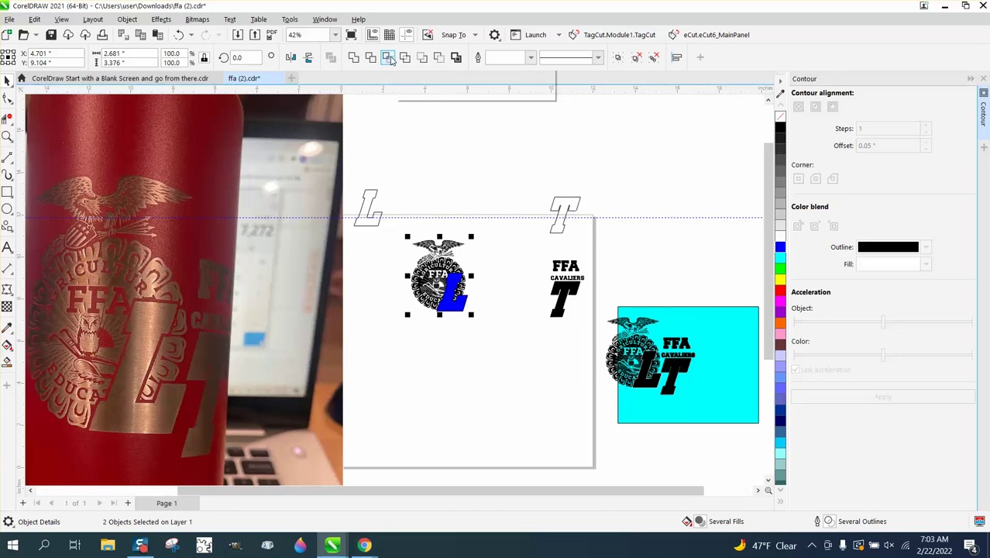
{"action": "key", "text": "Down"}
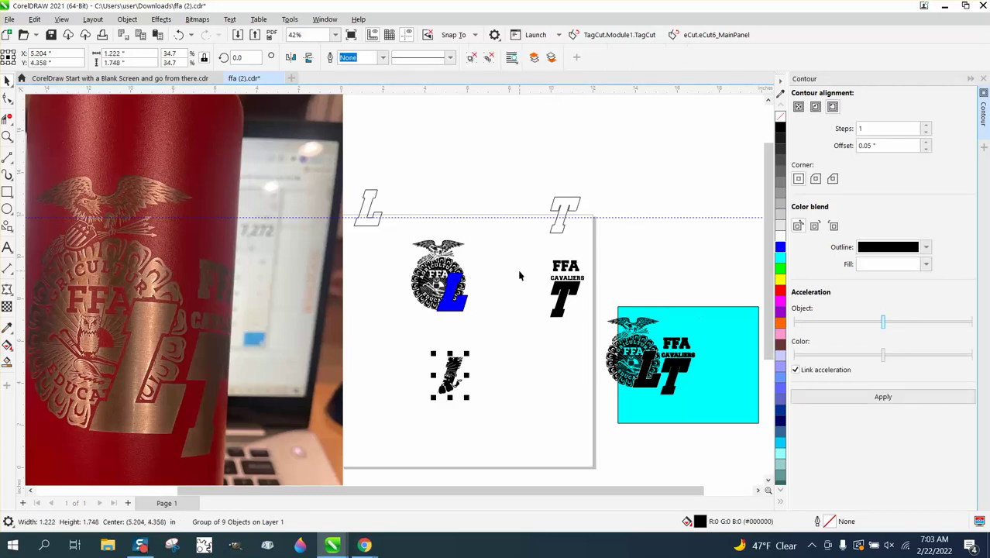
Trim the blue L's shape out of the FFA emblem and remove the blue L
{"action": "left_click", "coordinate": [455, 308]}
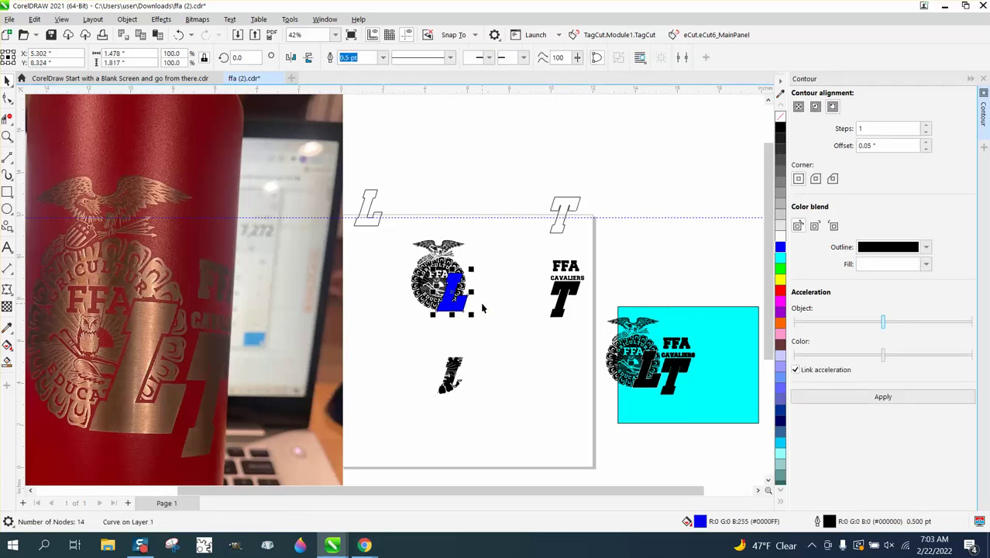
{"action": "key", "text": "Down"}
{"action": "key", "text": "Up"}
{"action": "left_click_drag", "start_coordinate": [422, 230], "coordinate": [396, 272]}
{"action": "left_click_drag", "start_coordinate": [509, 344], "coordinate": [509, 341]}
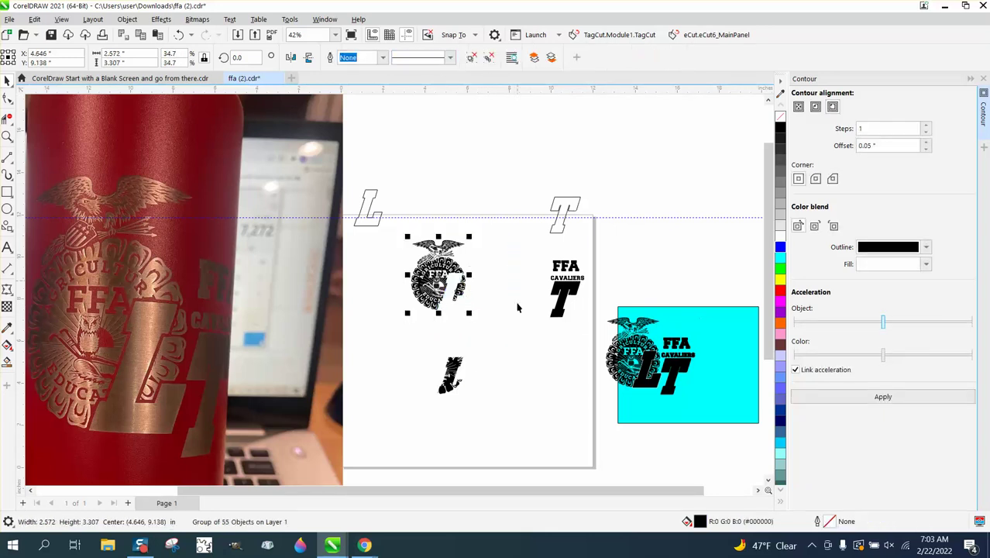
Delete the intersected emblem pieces below the trimmed emblem
{"action": "left_click_drag", "start_coordinate": [425, 343], "coordinate": [513, 407]}
{"action": "key", "text": "Delete"}
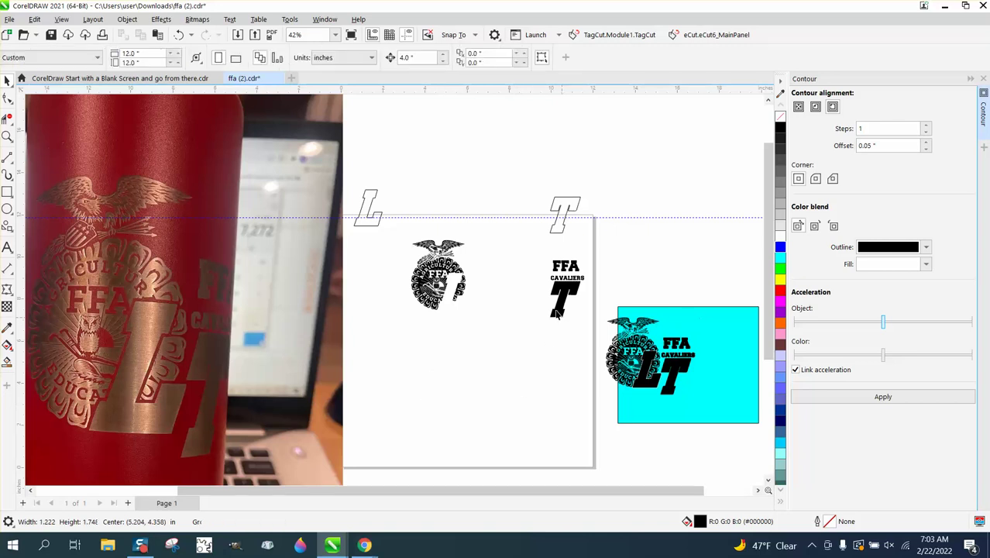
Fill the straightened inner L with black and remove its outline
{"action": "left_click", "coordinate": [372, 223]}
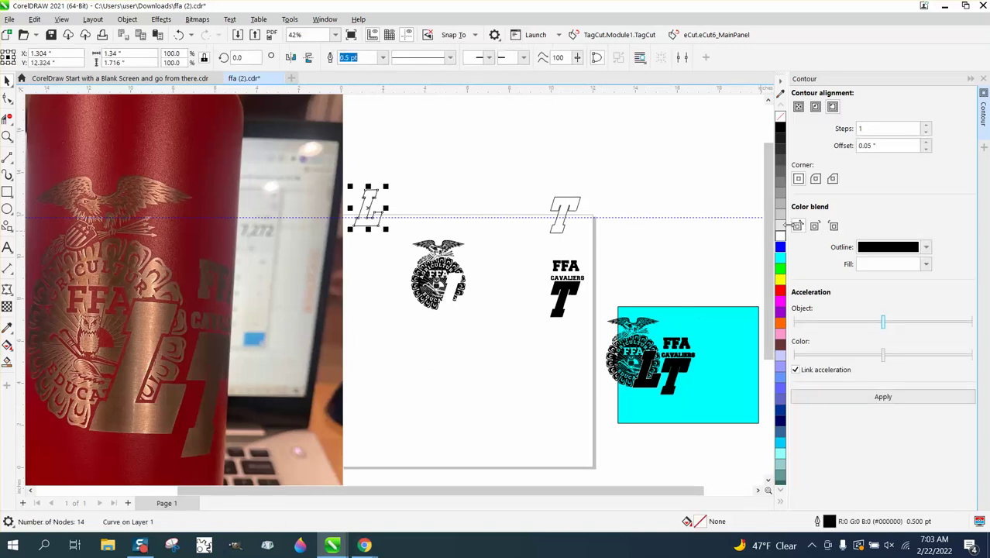
{"action": "left_click", "coordinate": [781, 128]}
{"action": "right_click", "coordinate": [781, 116]}
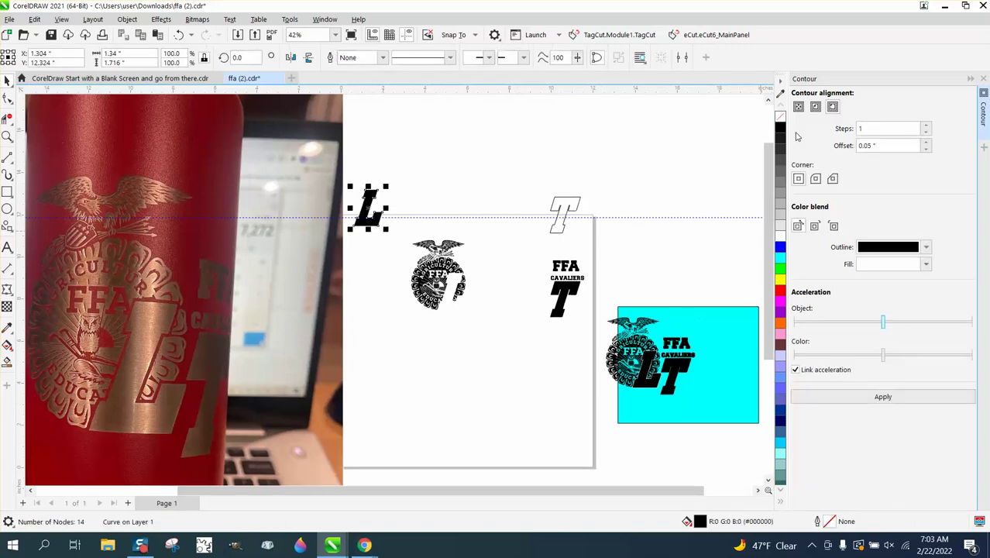
Move the black L 4 inches right and down into the emblem's gap, and the FFA Cavaliers T artwork 4 inches left beside it
{"action": "key", "text": "Right"}
{"action": "key", "text": "Down"}
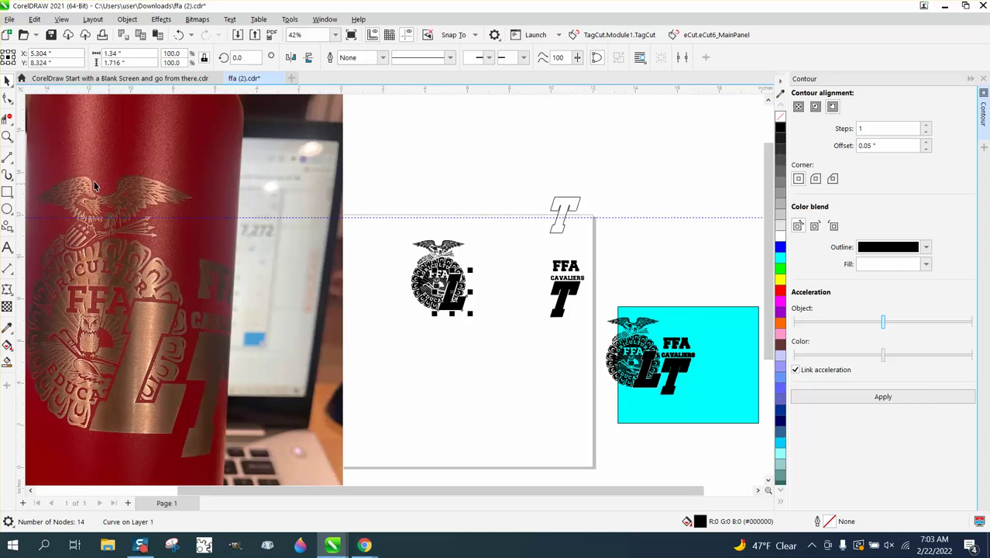
{"action": "left_click_drag", "start_coordinate": [523, 252], "coordinate": [603, 346]}
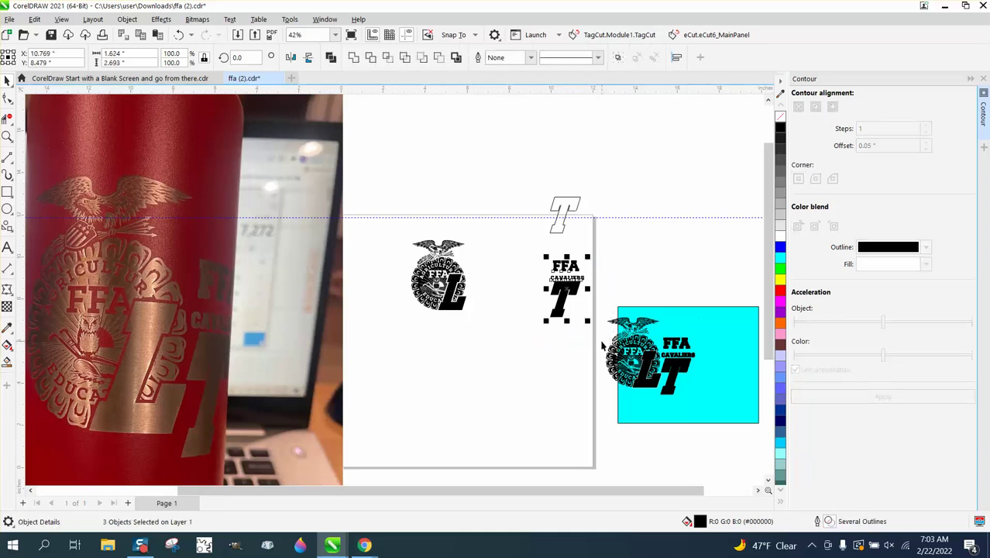
{"action": "key", "text": "Left"}
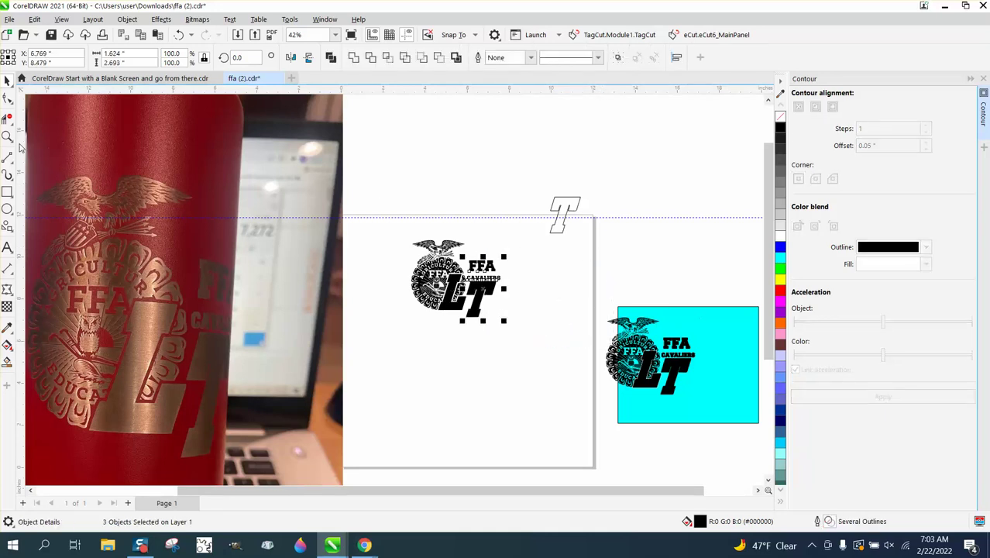
Draw a rectangle about 6.57 by 4.25 inches around the assembled emblem and lettering, and fill it with yellow
{"action": "left_click", "coordinate": [7, 137]}
{"action": "left_click_drag", "start_coordinate": [391, 240], "coordinate": [556, 352]}
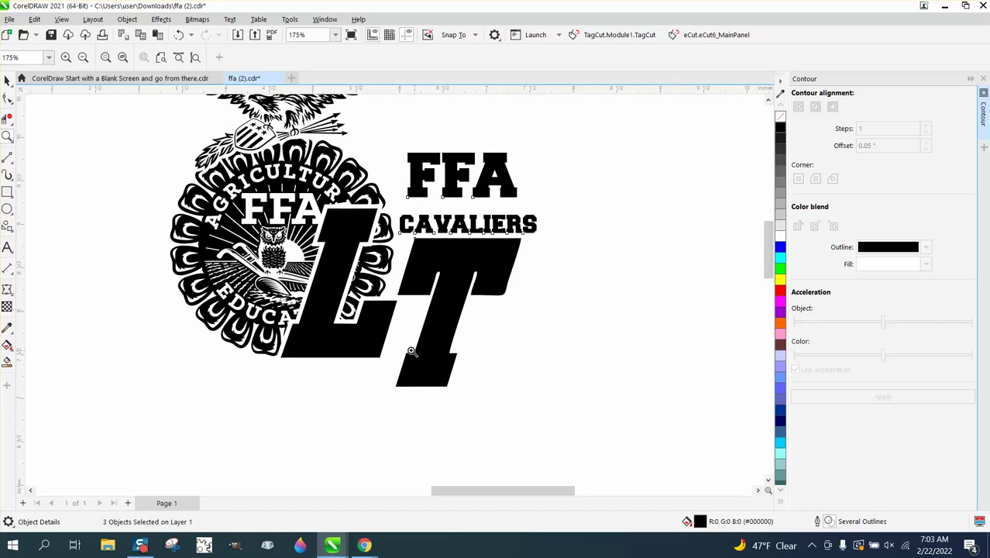
{"action": "scroll", "coordinate": [390, 346], "scroll_direction": "down", "scroll_amount": 1}
{"action": "left_click", "coordinate": [7, 191]}
{"action": "left_click_drag", "start_coordinate": [184, 148], "coordinate": [558, 392]}
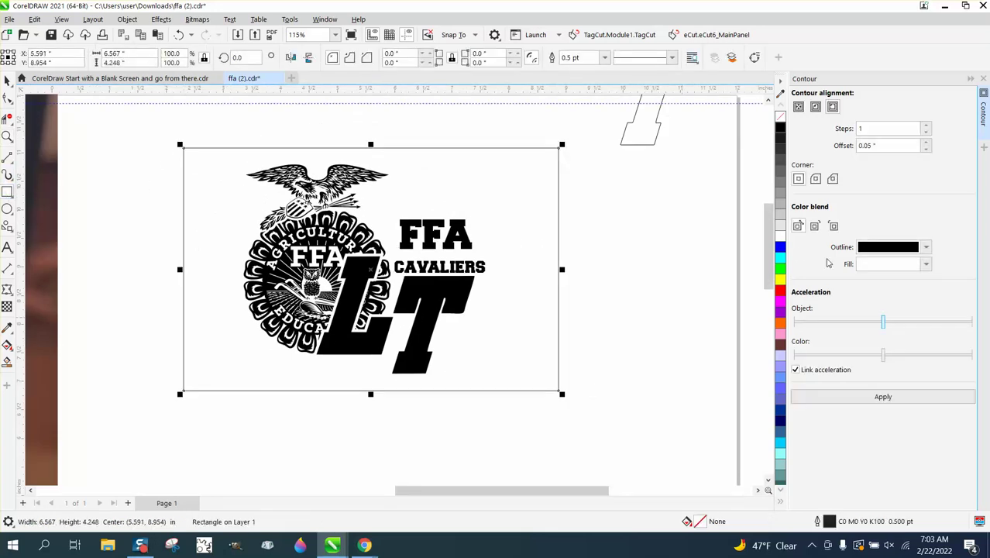
{"action": "left_click", "coordinate": [780, 280]}
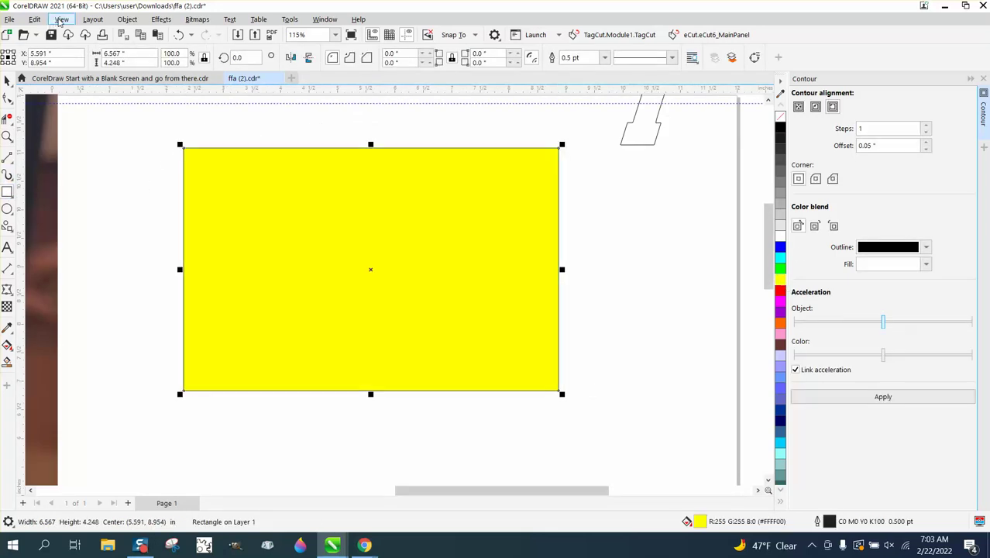
Send the yellow rectangle to the back of the page and inspect the L and T against it up close
{"action": "left_click", "coordinate": [61, 20]}
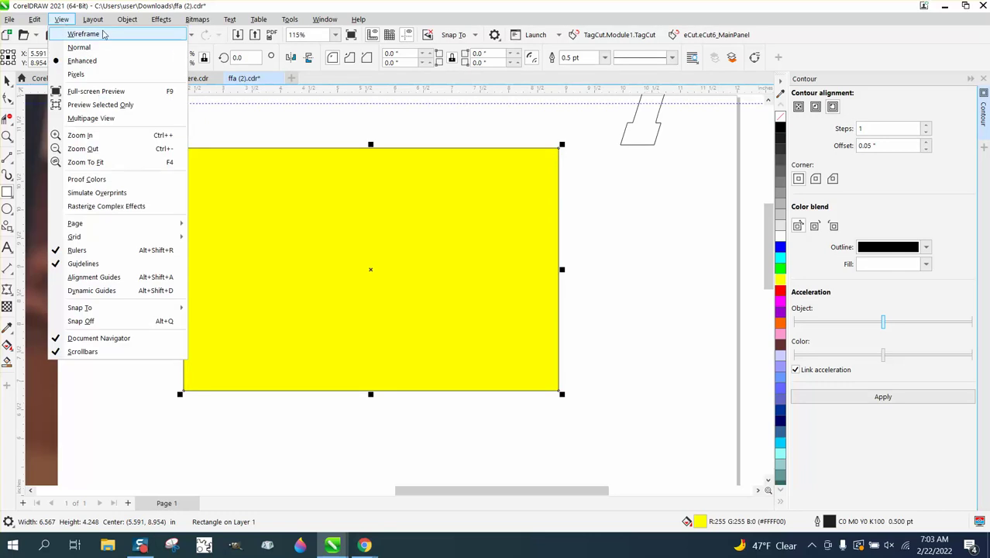
{"action": "mouse_move", "coordinate": [101, 23]}
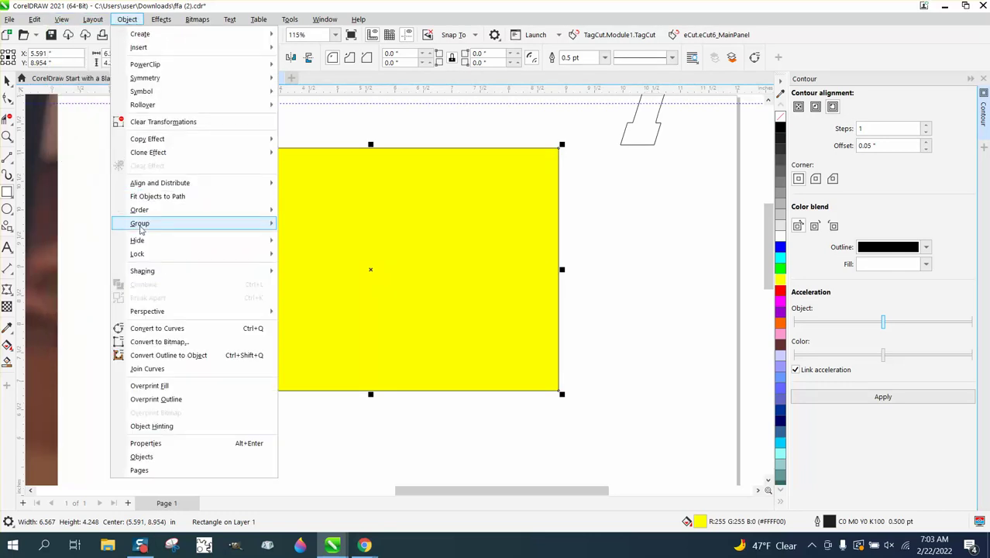
{"action": "mouse_move", "coordinate": [145, 210]}
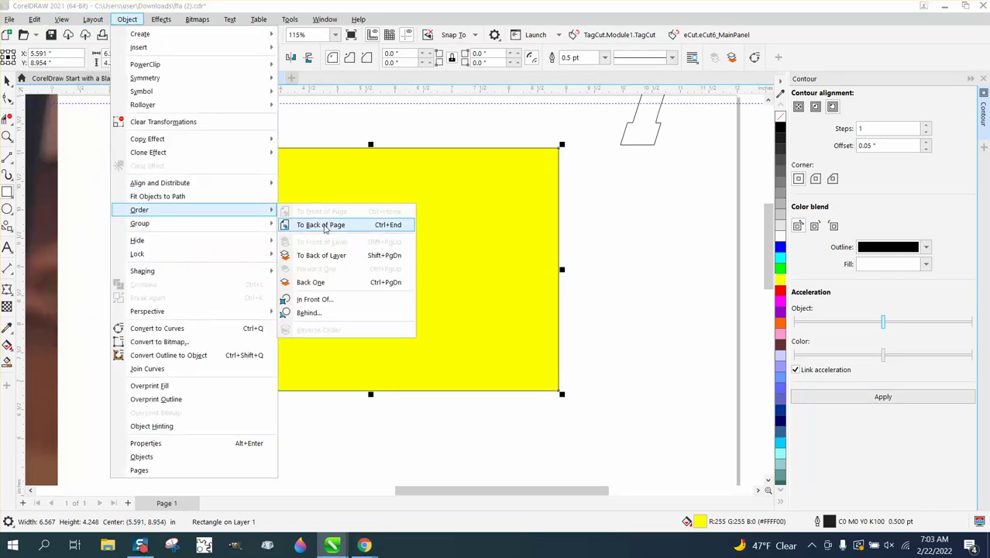
{"action": "left_click", "coordinate": [326, 226]}
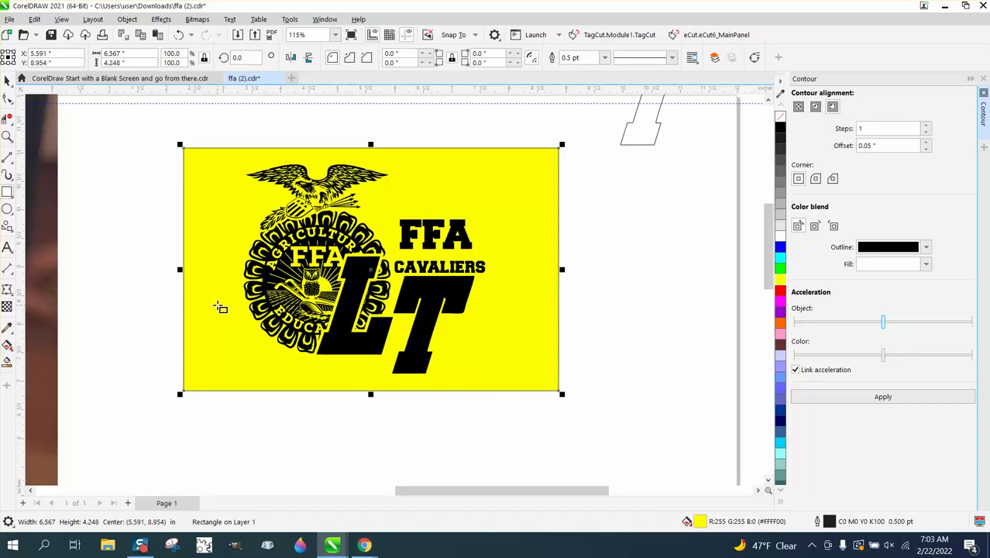
{"action": "left_click", "coordinate": [7, 138]}
{"action": "mouse_move", "coordinate": [330, 259]}
{"action": "left_mouse_down"}
{"action": "mouse_move", "coordinate": [513, 372]}
{"action": "mouse_move", "coordinate": [561, 389]}
{"action": "left_mouse_up"}
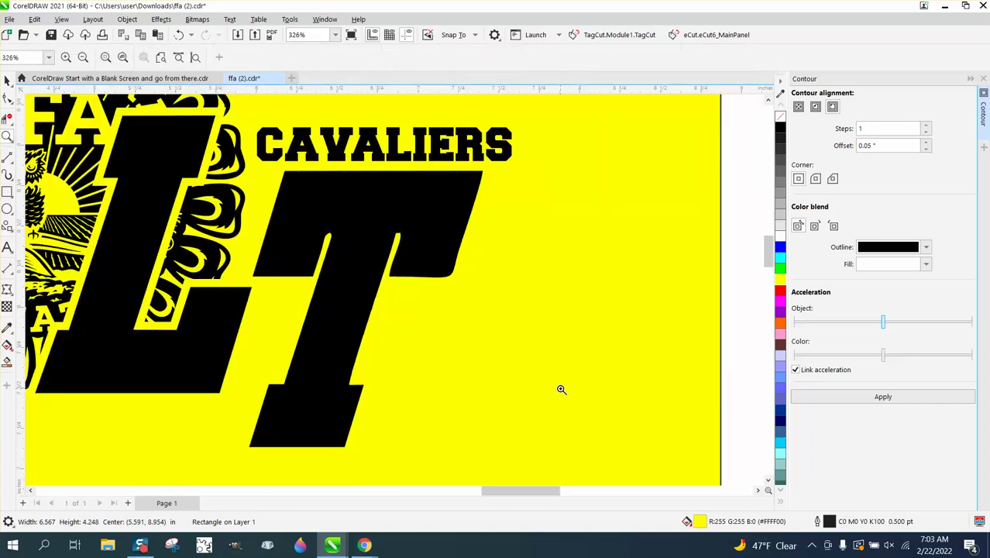
{"action": "scroll", "coordinate": [563, 384], "scroll_direction": "down", "scroll_amount": 3}
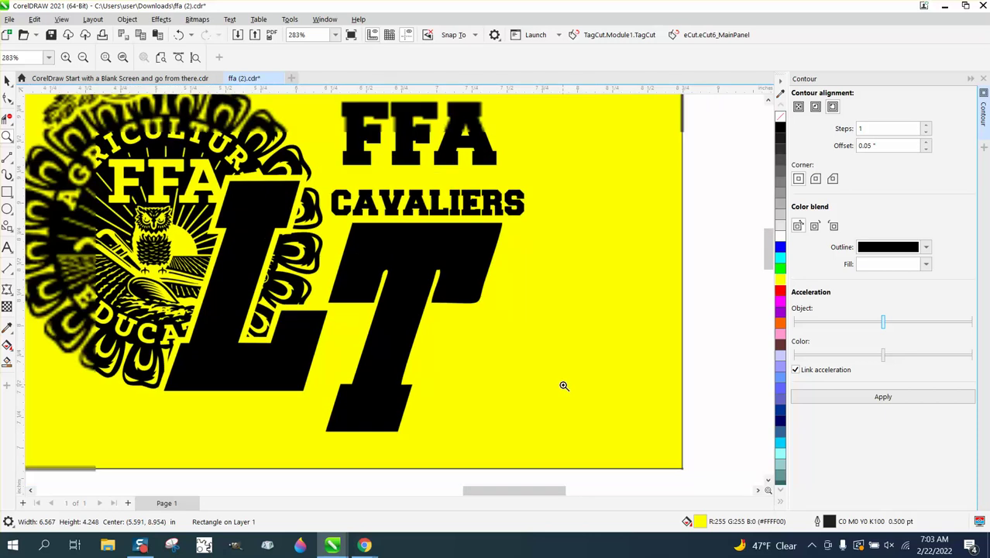